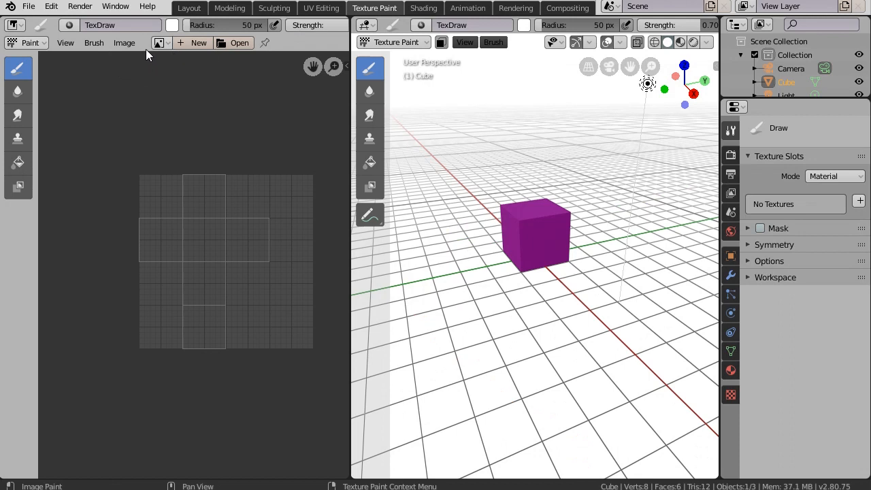
Create a new blank image named Cadeau, 1024 × 1024 px, with a white fill colour
click(201, 41)
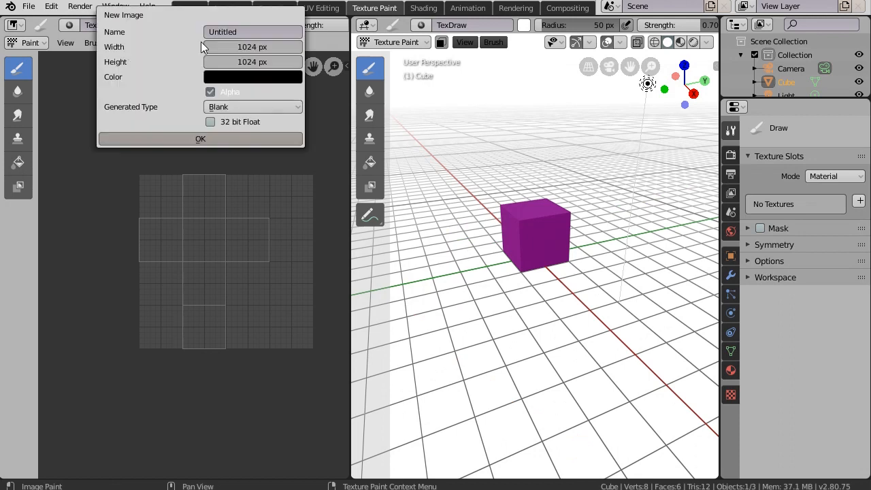
click(262, 34)
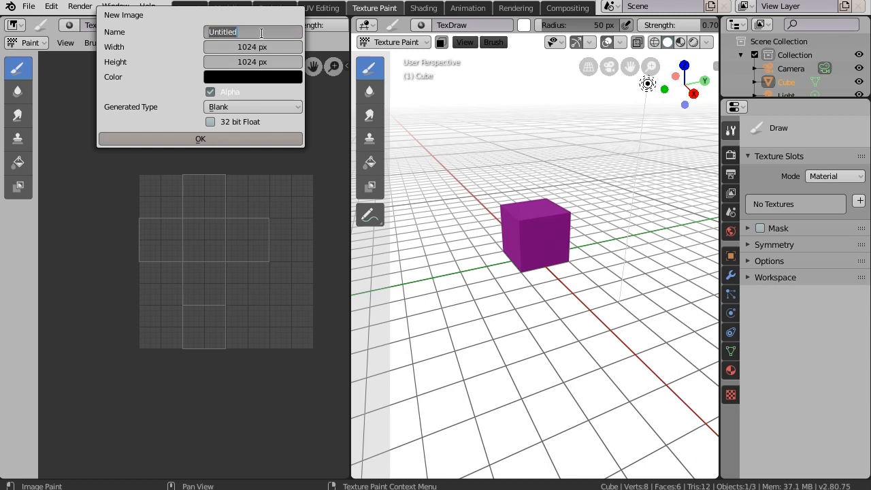
click(238, 32)
text(Cadeau)
key(Return)
click(264, 81)
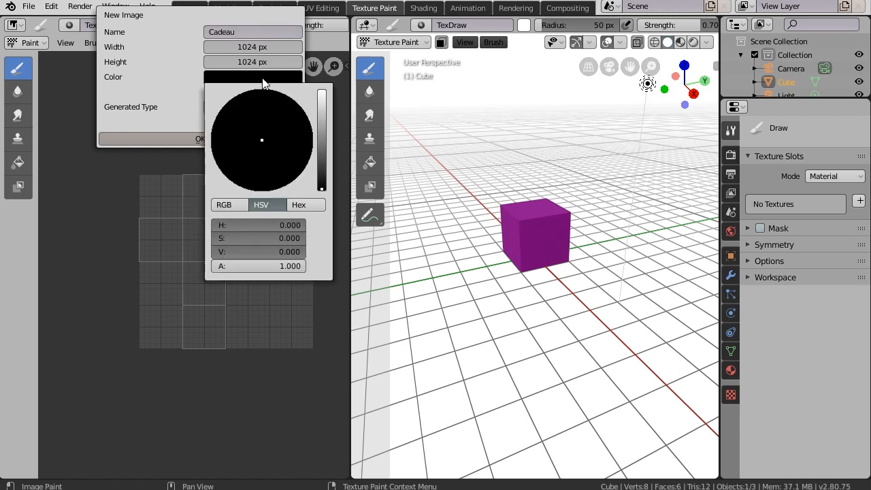
drag(320, 188, 323, 70)
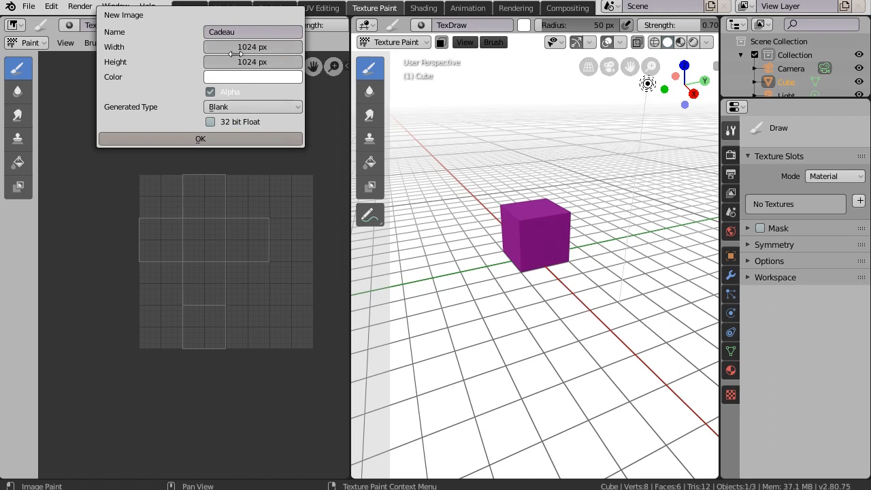
click(205, 138)
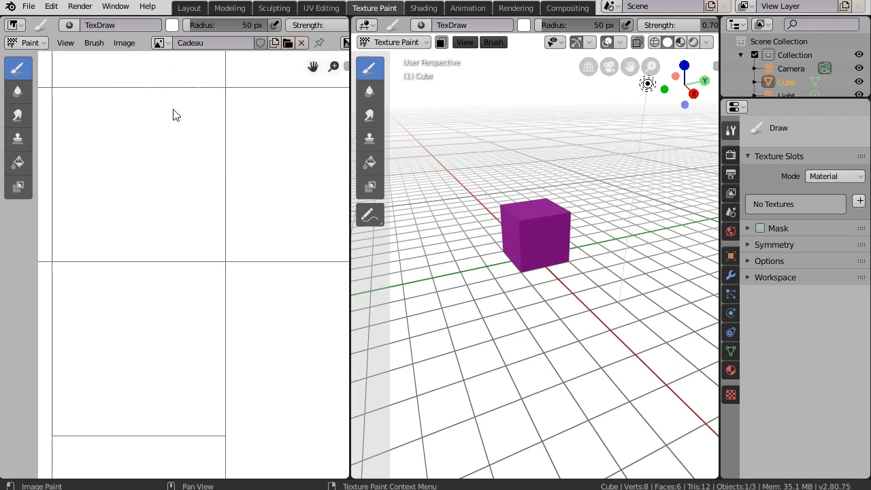
Save the Cadeau image as Cadeau.png in PNG format in the IMAGES TEXTURES folder
scroll(174, 112, down, 5)
click(126, 43)
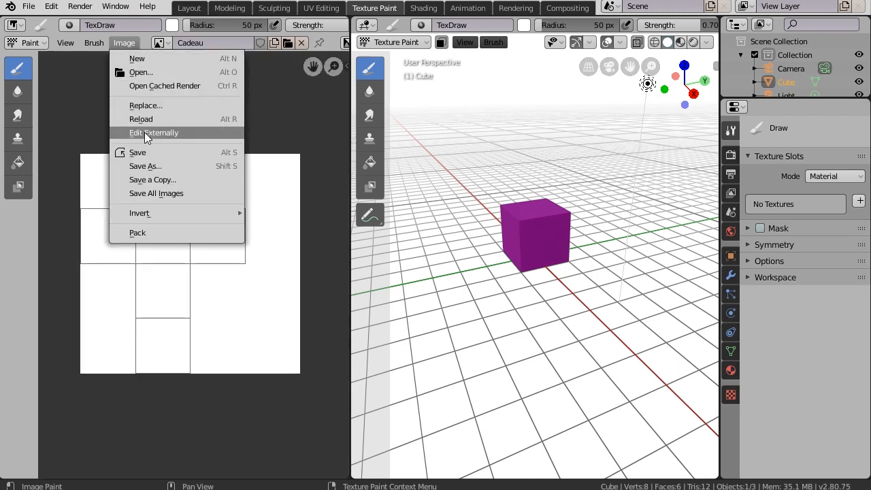
click(147, 165)
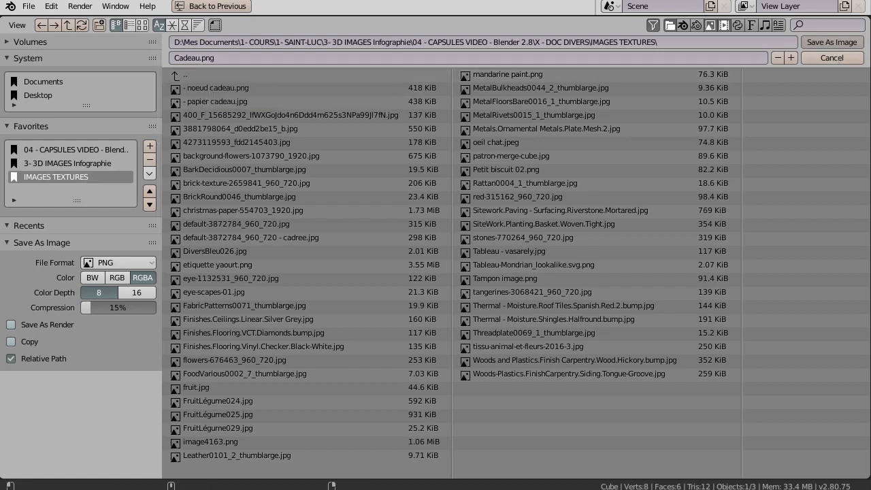
click(853, 43)
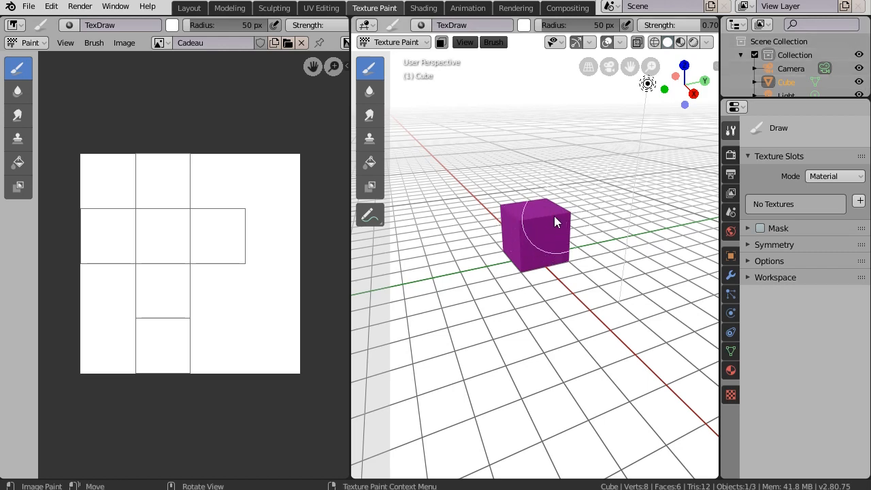
Give the cube material's Base Color an Image Texture using Cadeau.png from the IMAGES TEXTURES folder
click(731, 371)
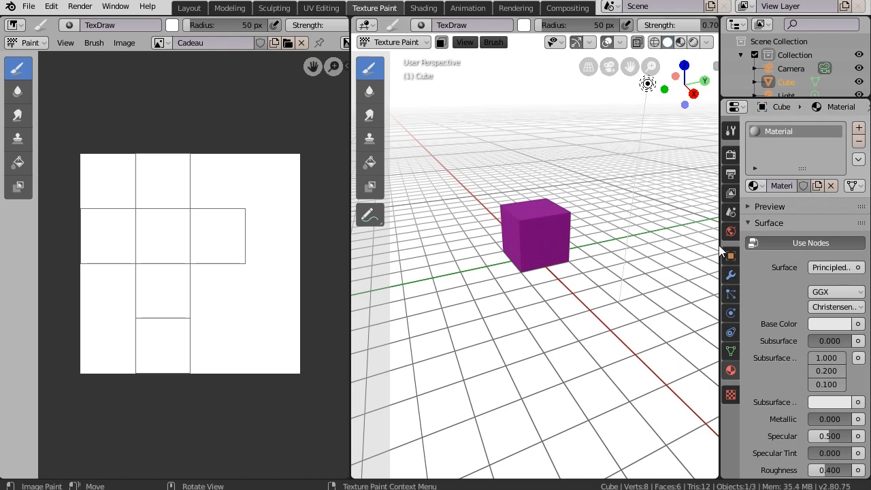
drag(720, 252, 647, 253)
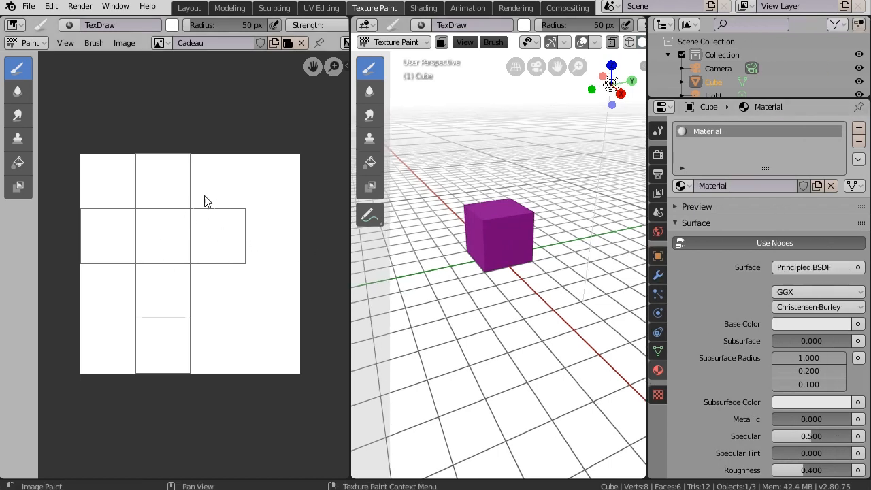
click(858, 324)
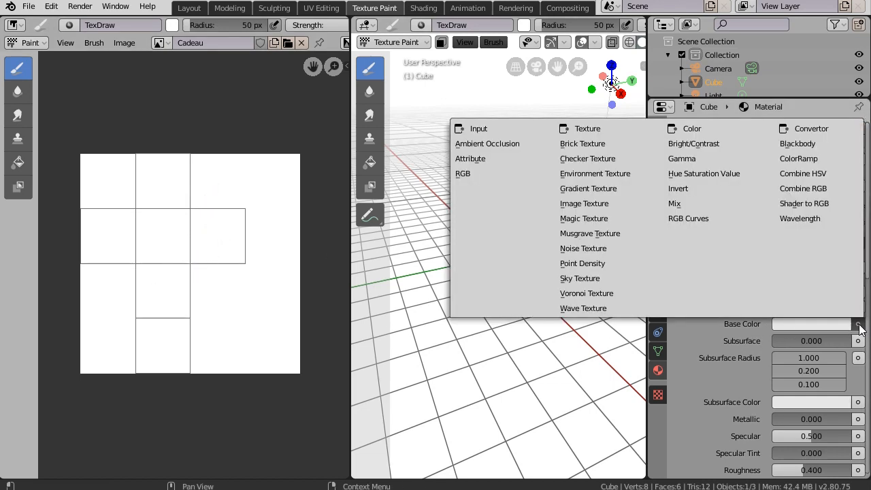
click(584, 203)
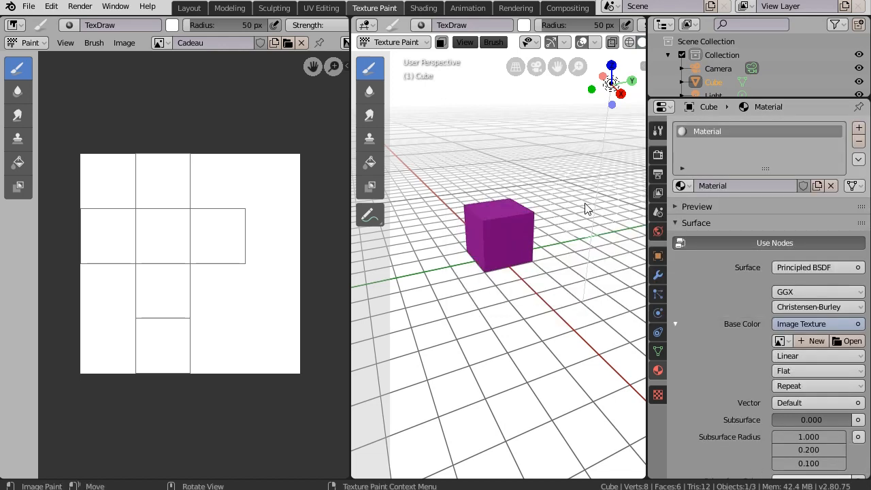
click(850, 341)
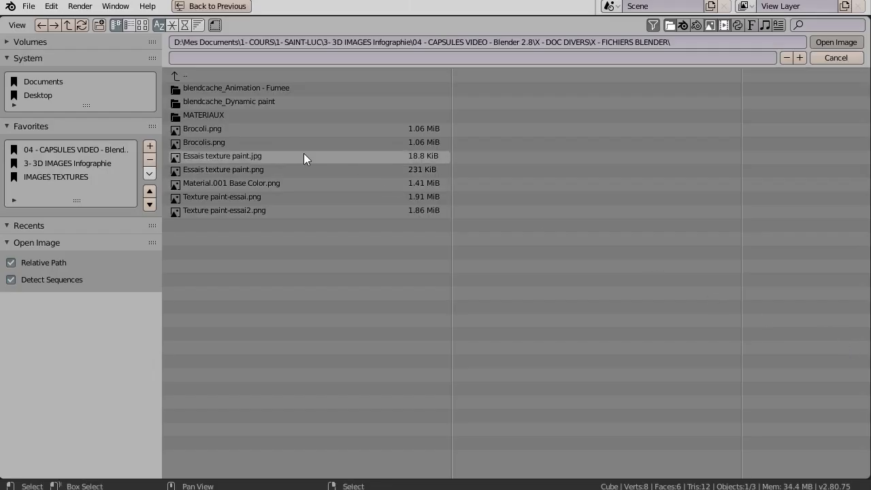
click(67, 179)
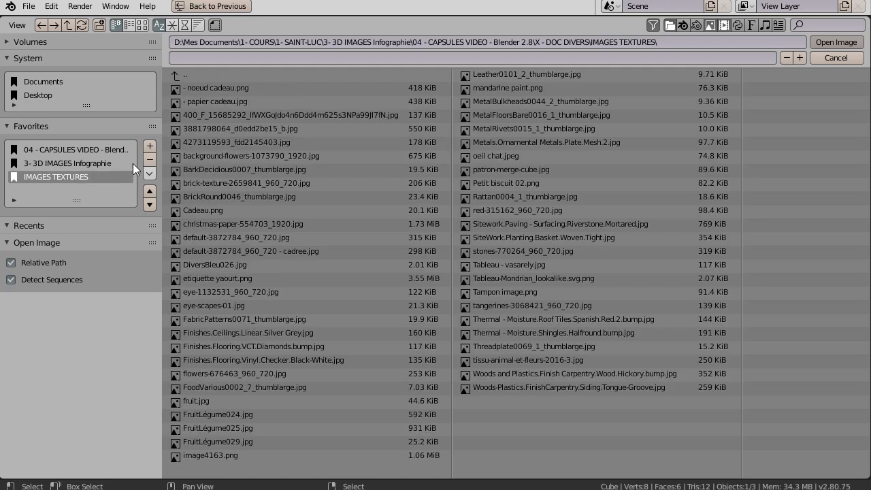
click(207, 210)
double_click(206, 209)
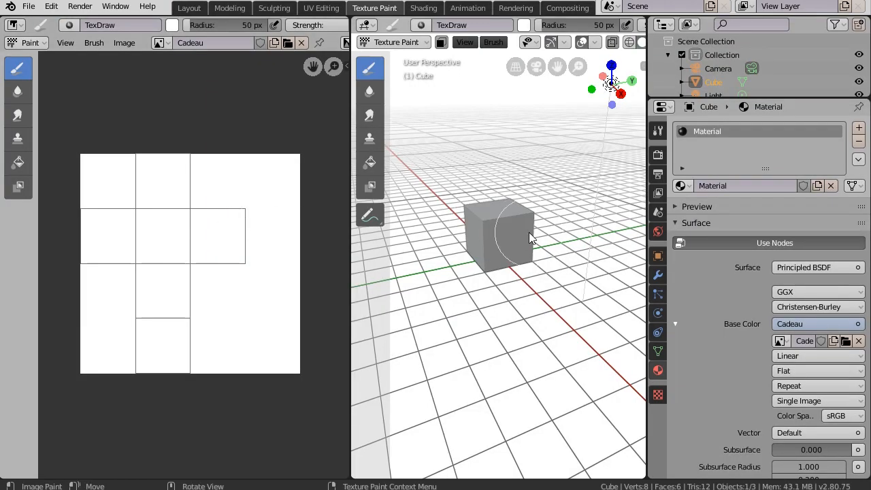
Set the brush colour to green, test it with a stroke across the cube, and undo the stroke
click(524, 25)
click(545, 68)
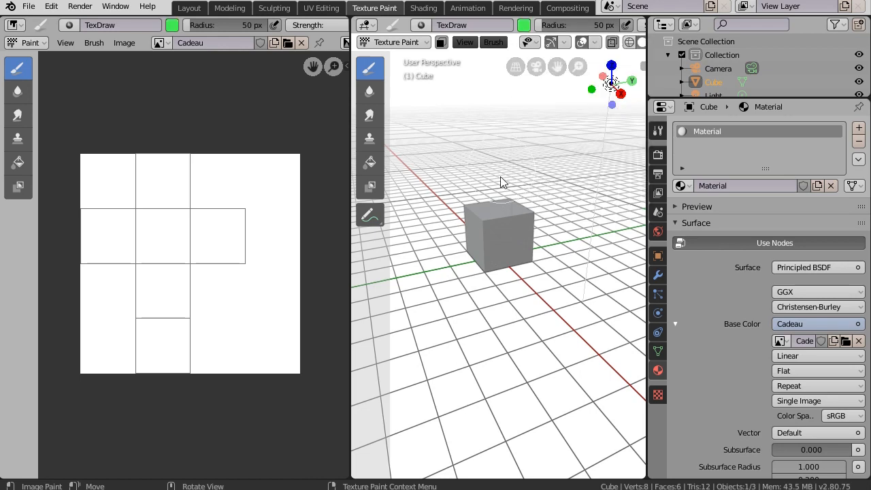
mouse_move(501, 192)
mouse_down()
mouse_move(474, 240)
mouse_move(474, 285)
mouse_up()
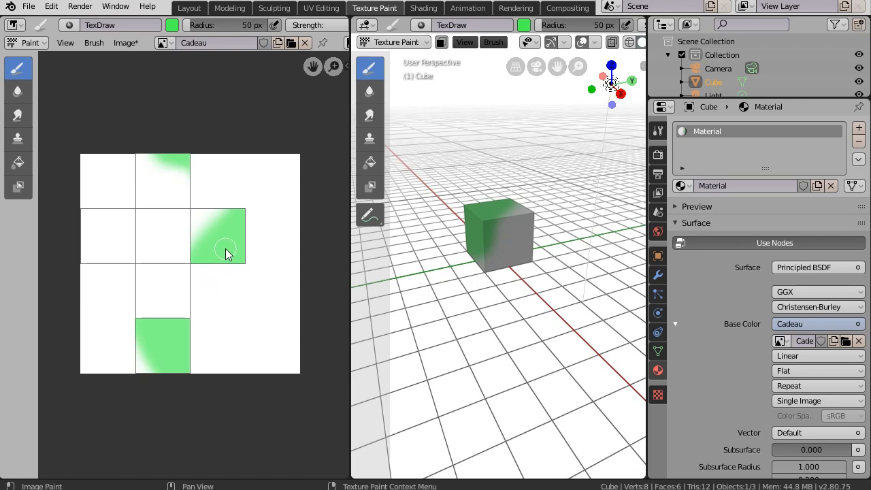
key(ctrl+z)
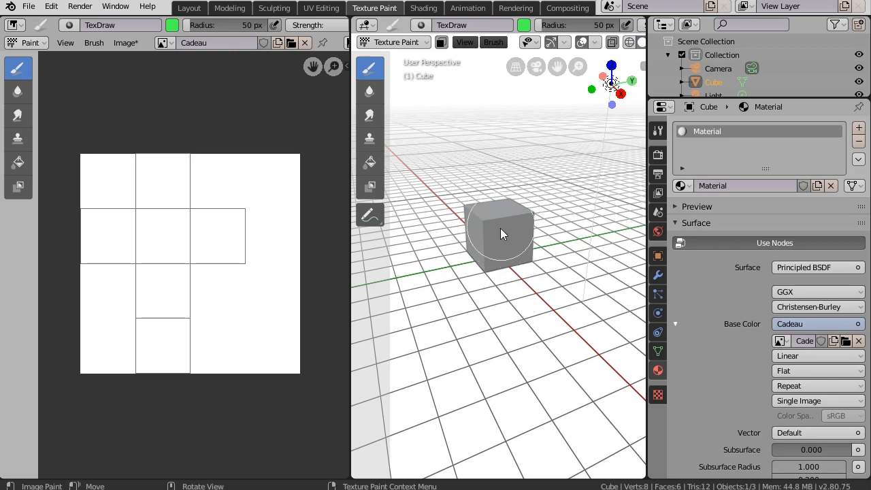
Create a new brush texture and load the image "- noeud cadeau.png" from the IMAGES TEXTURES folder
click(657, 396)
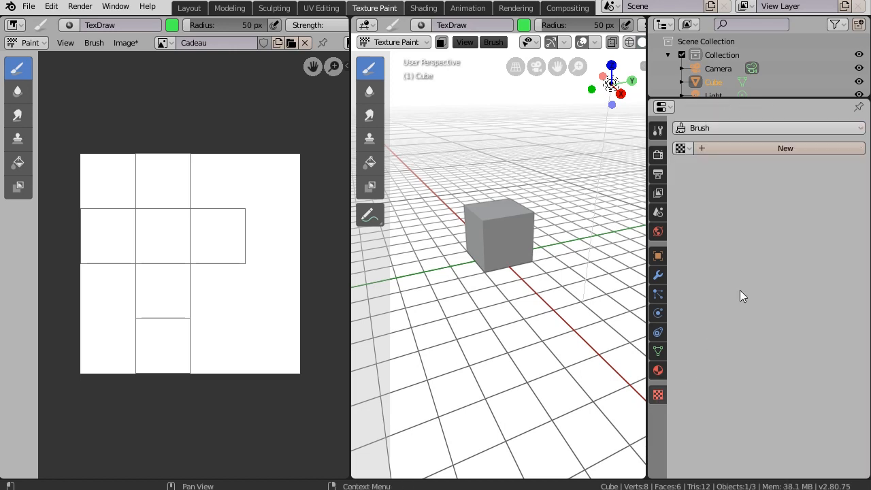
click(777, 147)
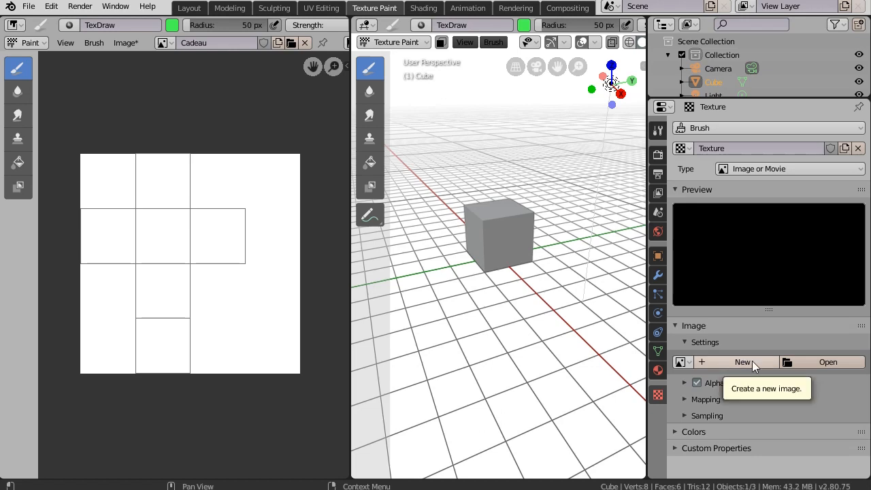
click(824, 362)
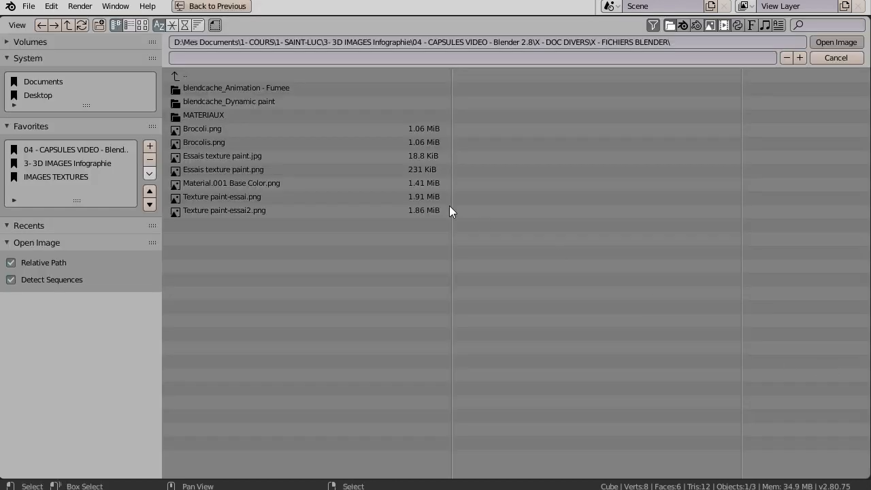
click(69, 175)
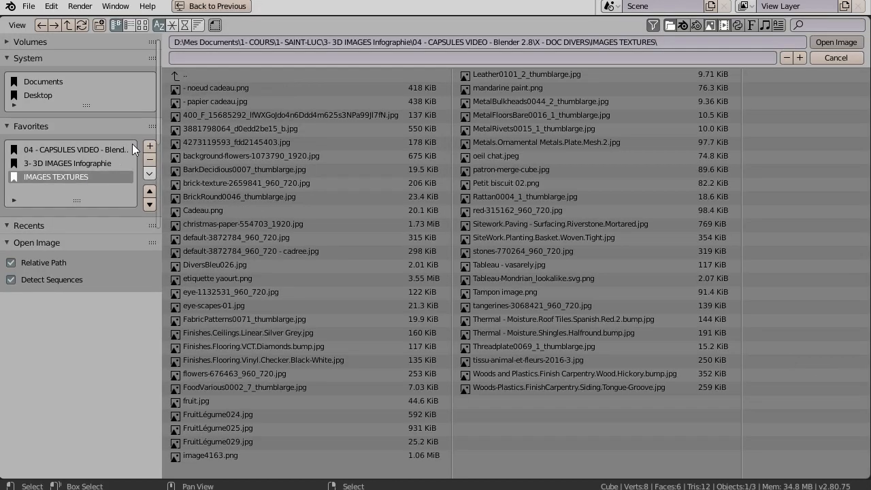
click(288, 88)
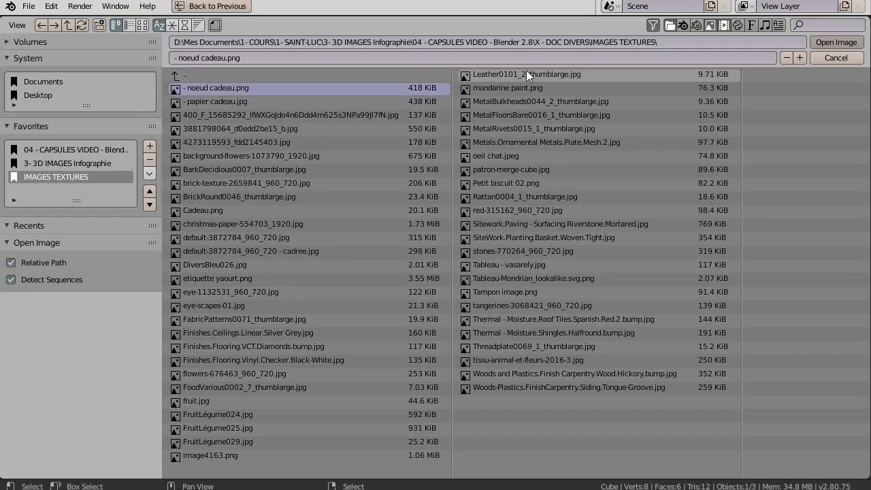
click(836, 42)
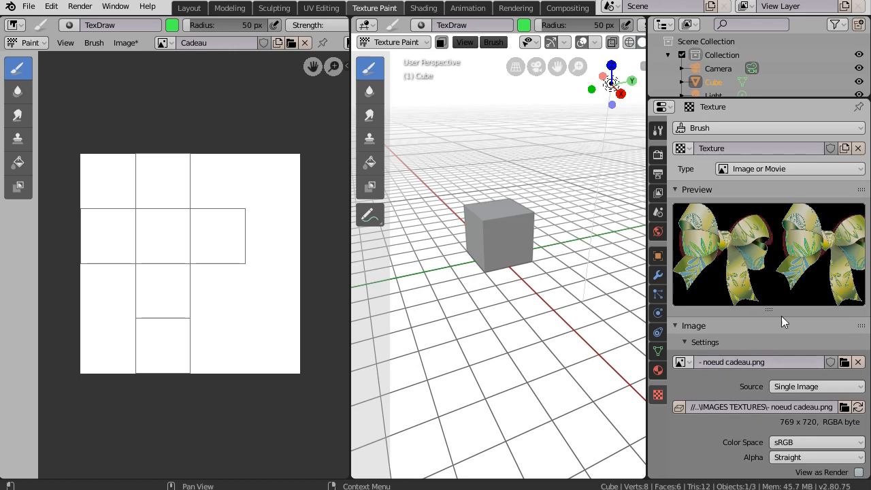
Duplicate the brush texture and replace the copy's image with "- papier cadeau.jpg"
click(845, 148)
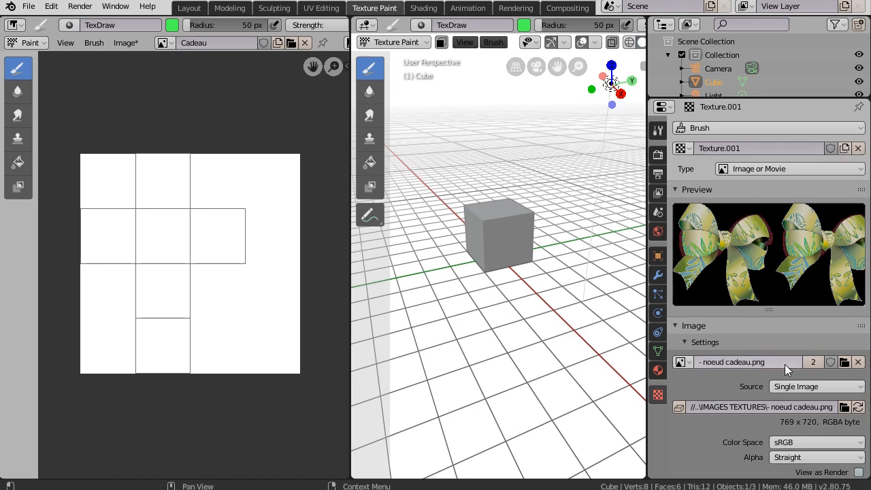
click(843, 362)
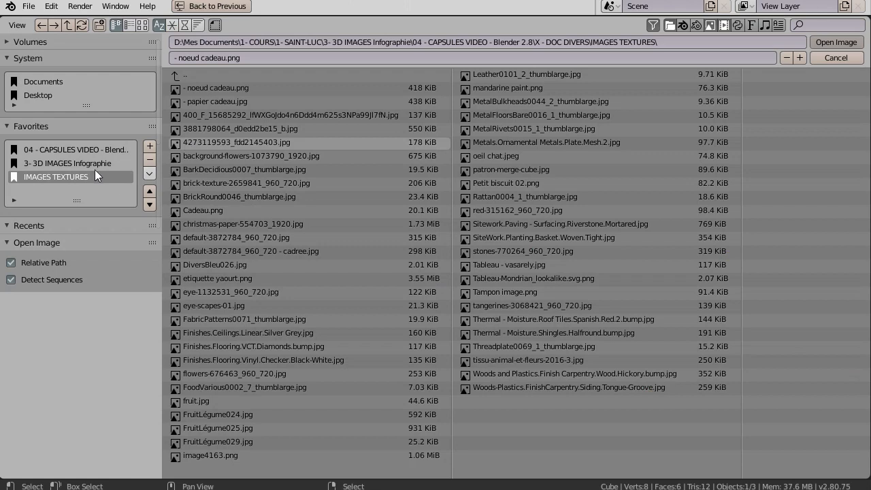
click(231, 102)
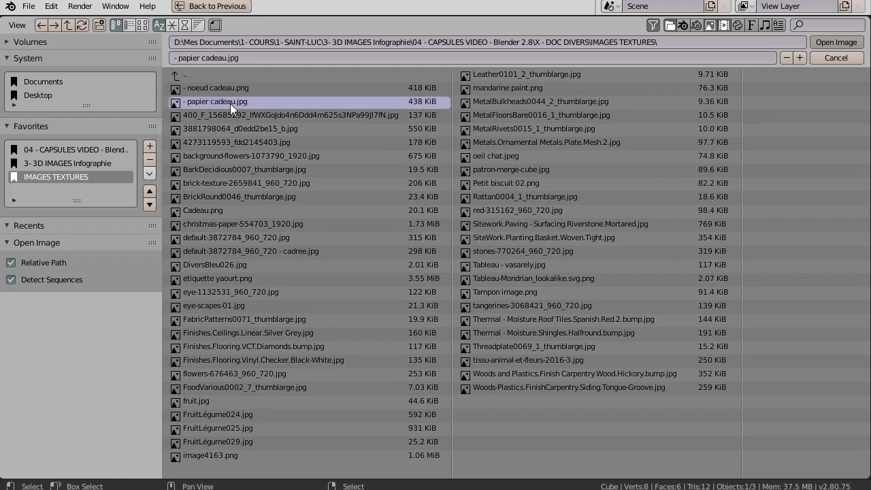
click(836, 43)
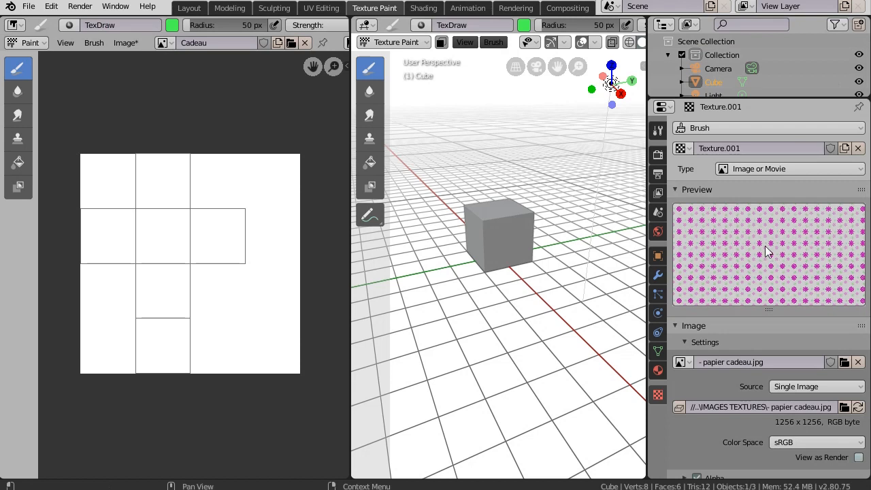
Rename the wrapping-paper brush texture as "Papier cadeau"
double_click(737, 148)
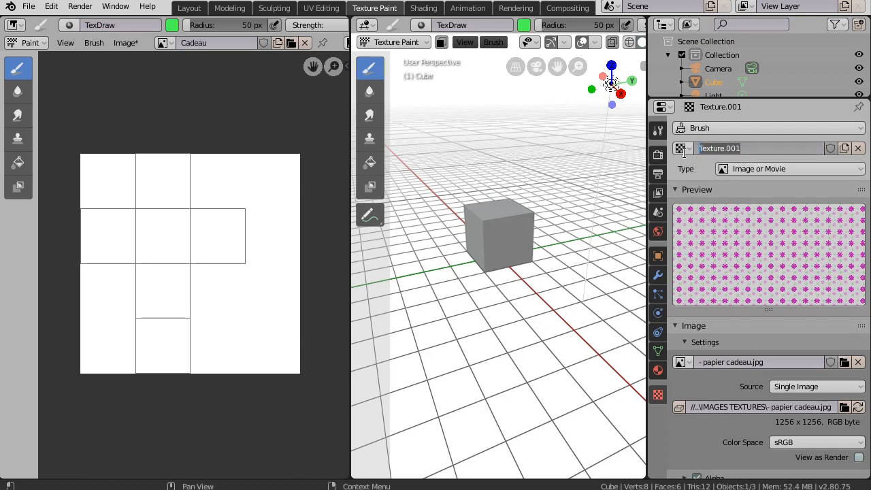
text(Papi)
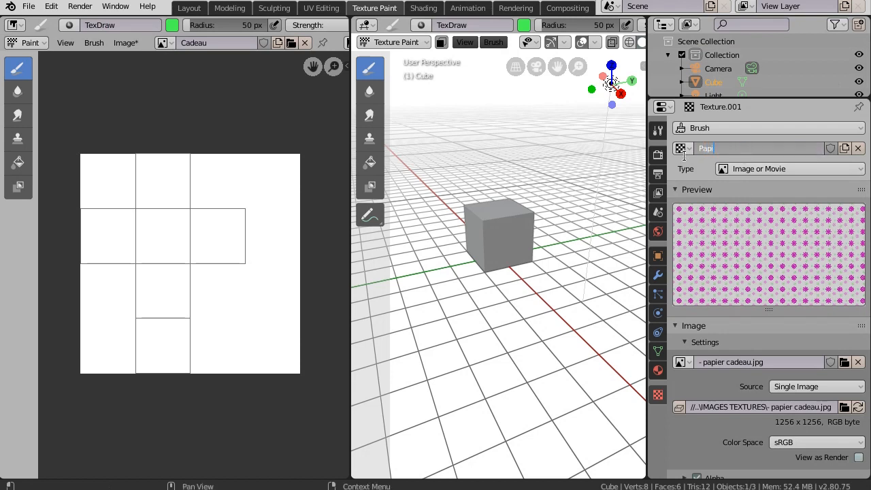
text(er cadeau)
key(Return)
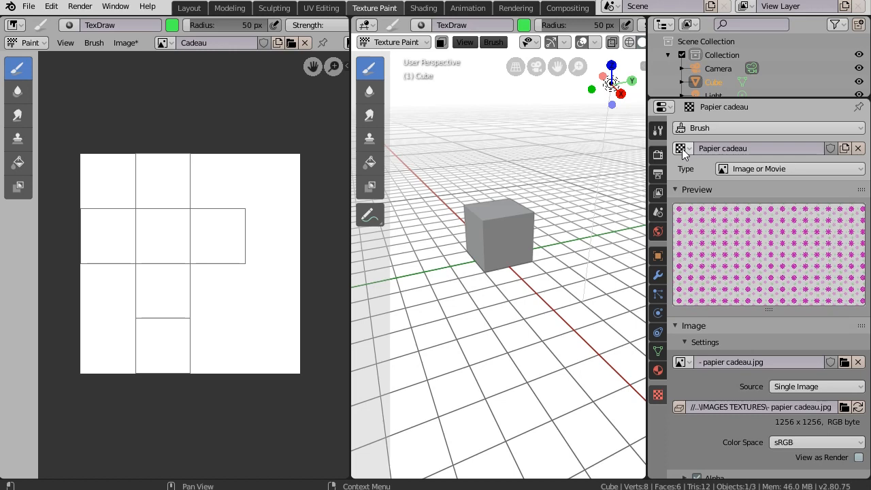
Switch the brush to the bow texture, rename it as "Noeud" and check the list of available textures
click(681, 148)
click(690, 182)
double_click(727, 148)
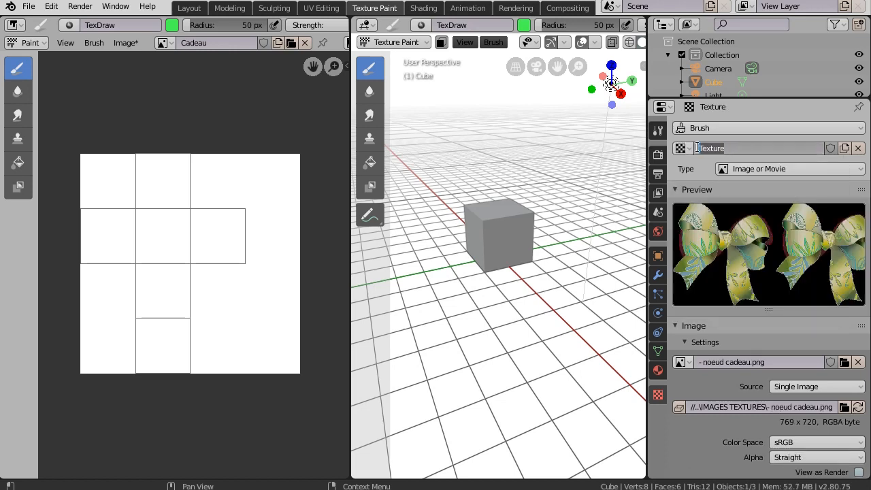
text(Noeud)
key(Return)
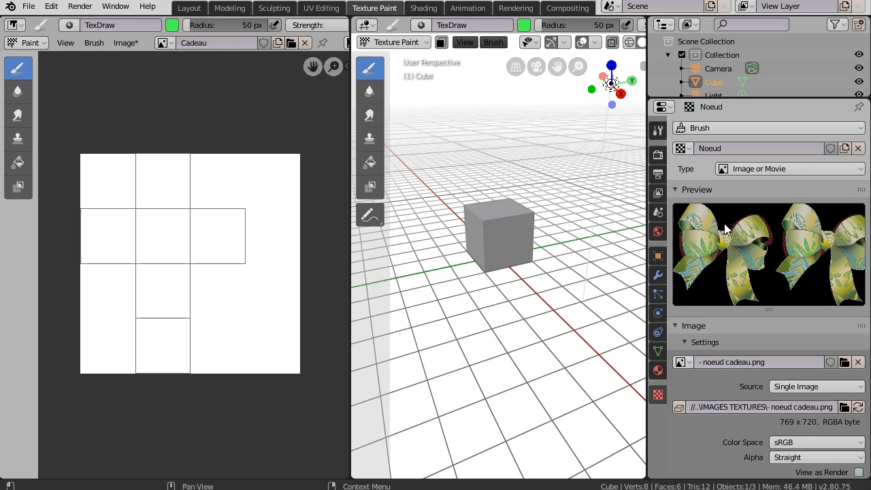
click(681, 149)
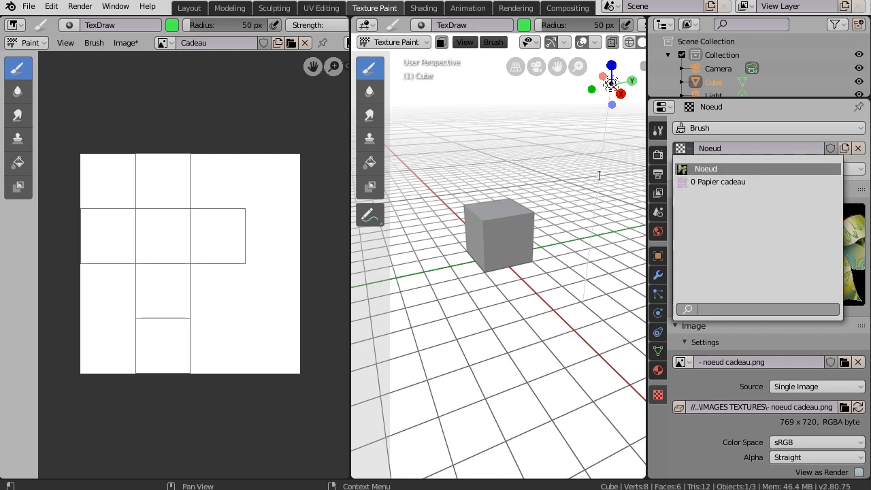
click(552, 136)
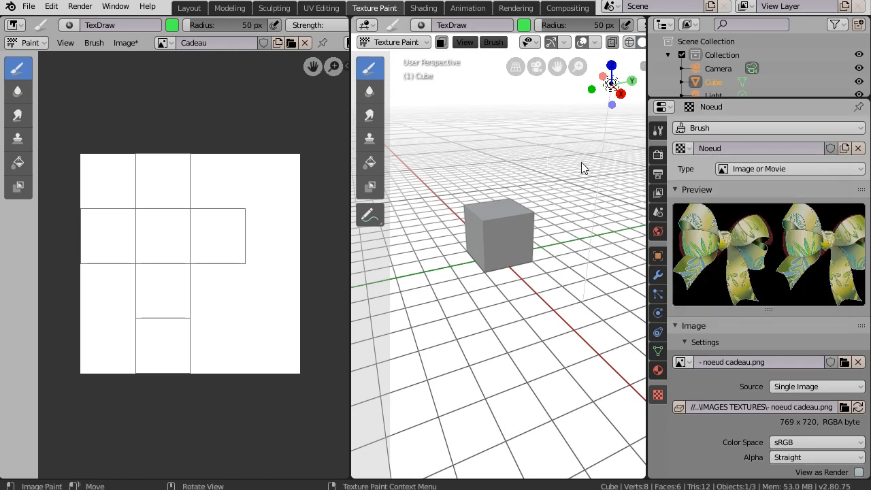
Save the work, and set the TexDraw brush's strength to 1.000
key(ctrl+s)
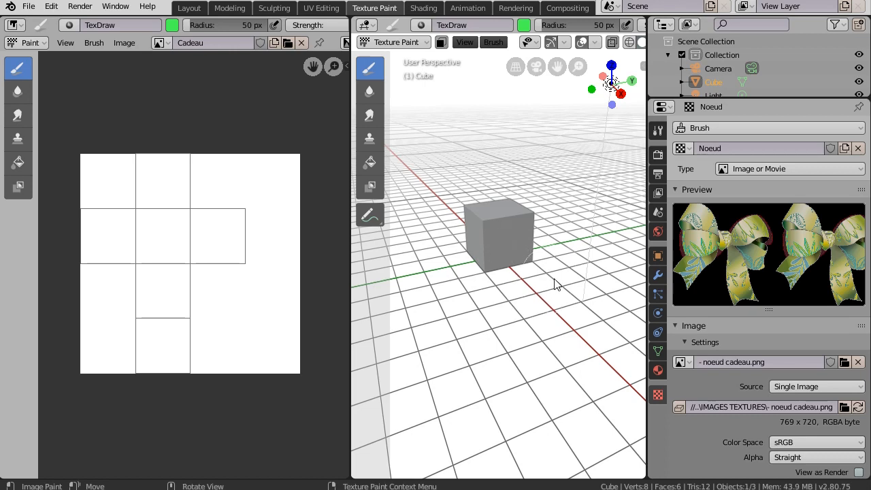
click(657, 132)
scroll(734, 287, down, 7)
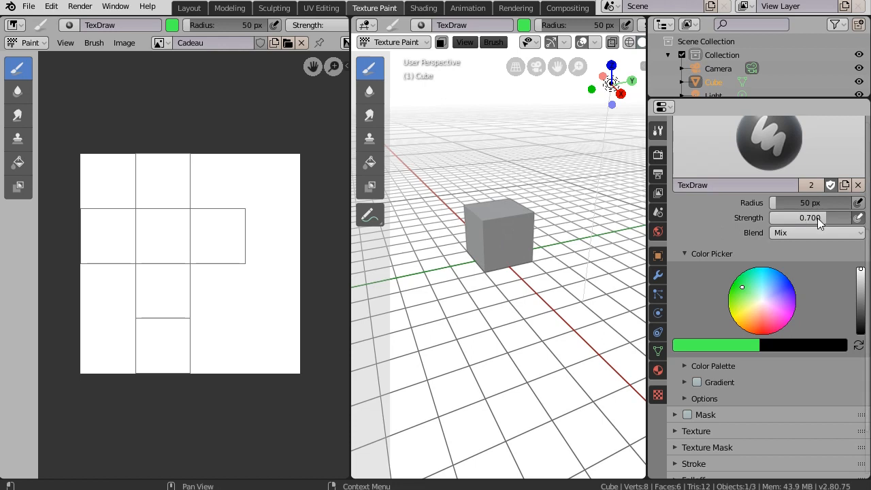
drag(817, 218, 853, 223)
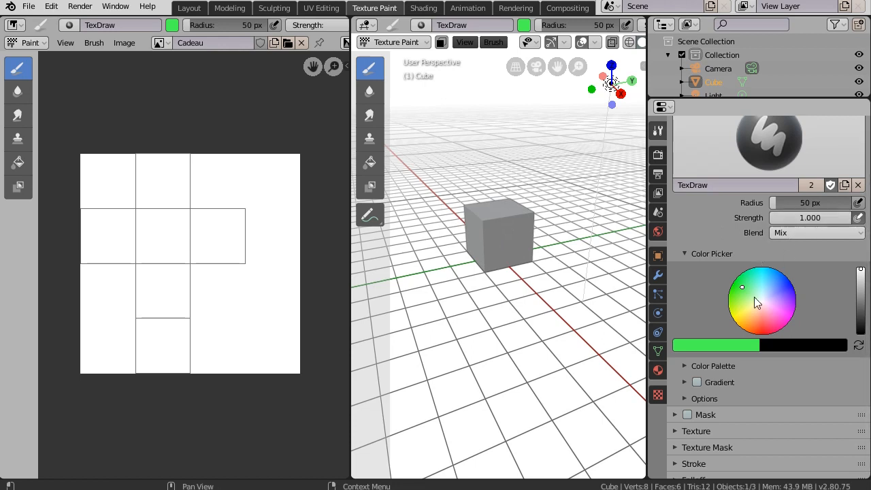
Set the brush's primary colour to white, with the RGB blue channel at maximum
scroll(752, 309, down, 2)
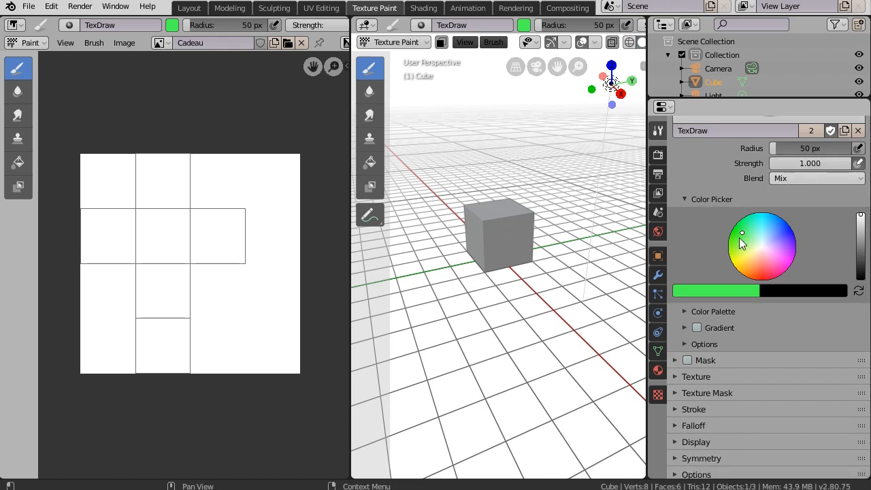
click(716, 291)
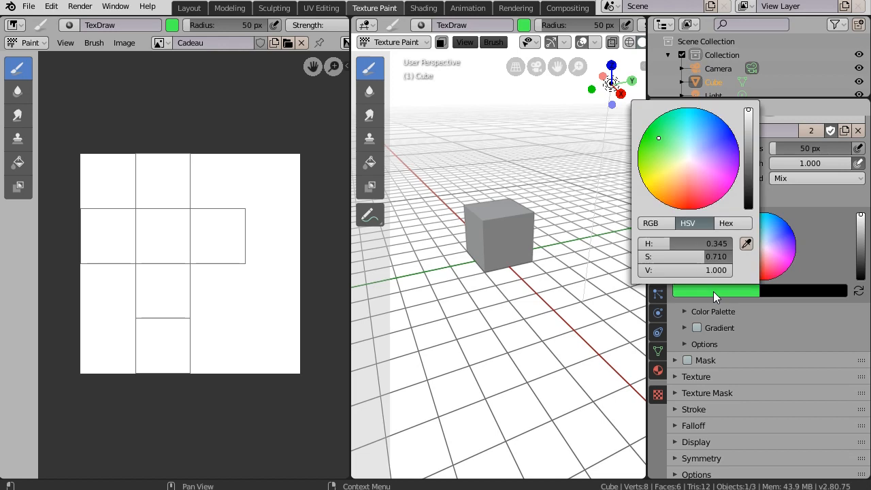
click(687, 158)
click(671, 223)
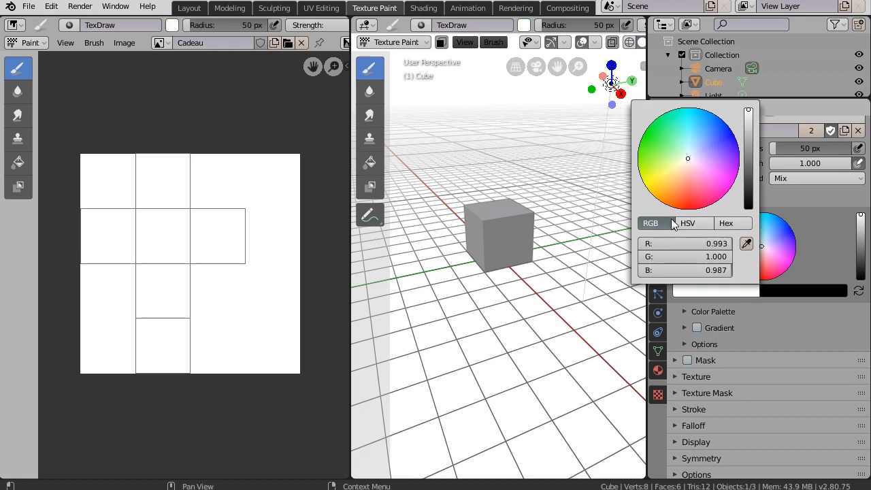
drag(677, 270, 733, 268)
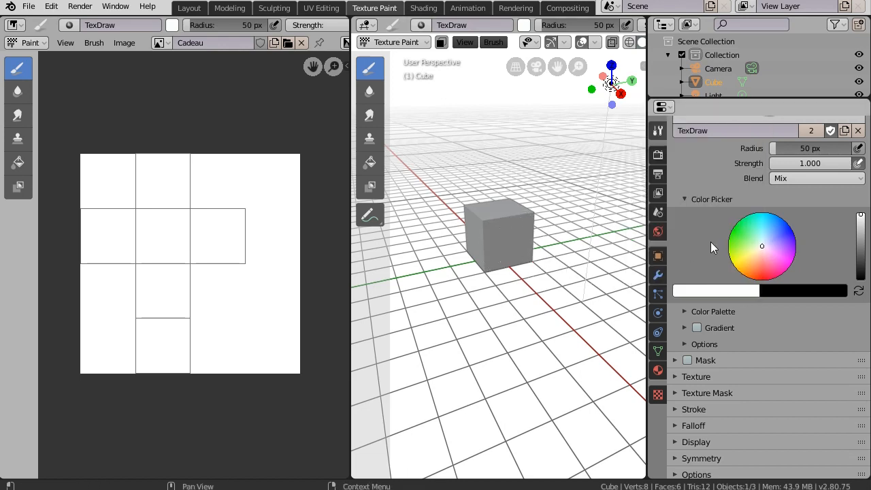
Assign the "Papier cadeau" texture to the TexDraw brush
click(674, 376)
scroll(763, 346, down, 5)
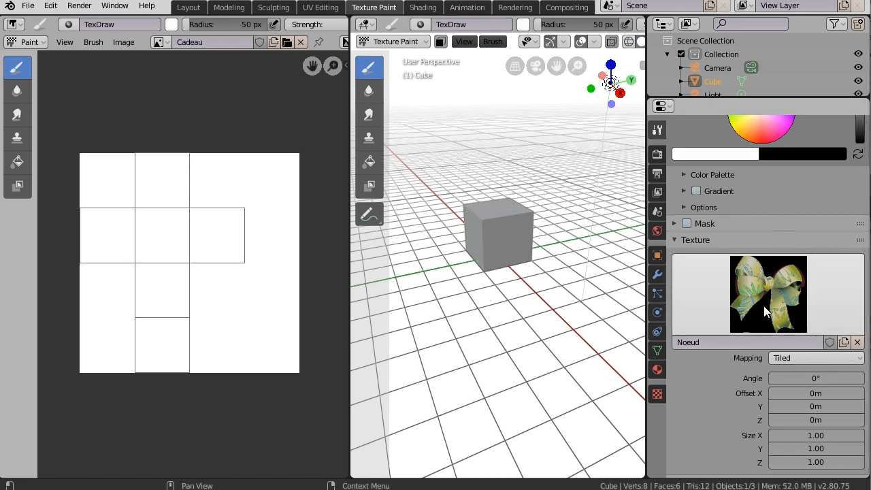
click(765, 312)
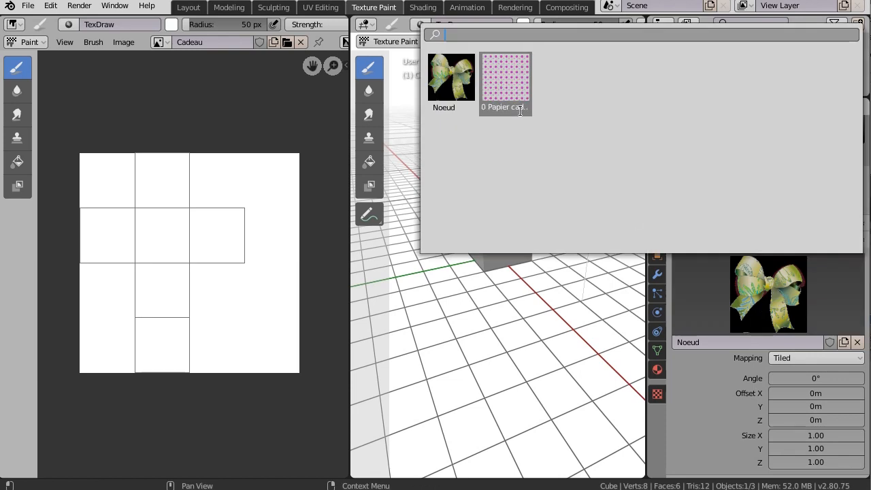
click(506, 78)
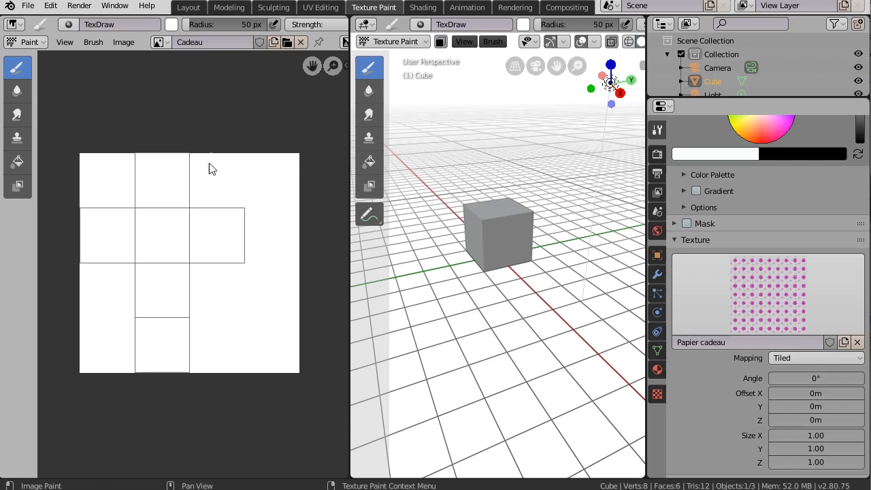
Paint the wrapping-paper pattern over all the cube's faces in the UV layout of the Cadeau image with the 50 px brush
mouse_move(127, 160)
mouse_down()
mouse_move(204, 177)
mouse_move(115, 171)
mouse_move(91, 189)
mouse_move(225, 200)
mouse_move(279, 210)
mouse_move(286, 225)
mouse_move(225, 262)
mouse_move(181, 246)
mouse_move(284, 268)
mouse_move(101, 297)
mouse_move(202, 307)
mouse_move(117, 299)
mouse_move(116, 326)
mouse_move(220, 338)
mouse_move(133, 375)
mouse_up()
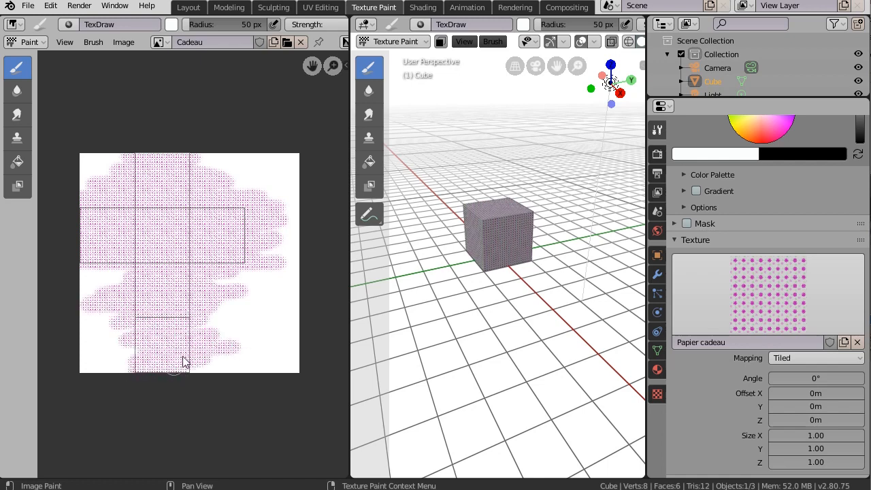
mouse_move(157, 297)
mouse_down()
mouse_move(156, 268)
mouse_move(125, 361)
mouse_move(130, 315)
mouse_up()
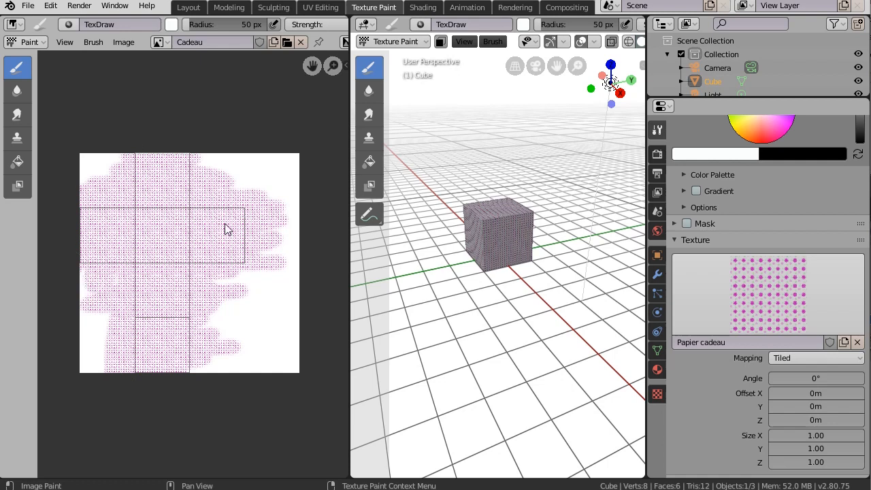
scroll(513, 234, up, 6)
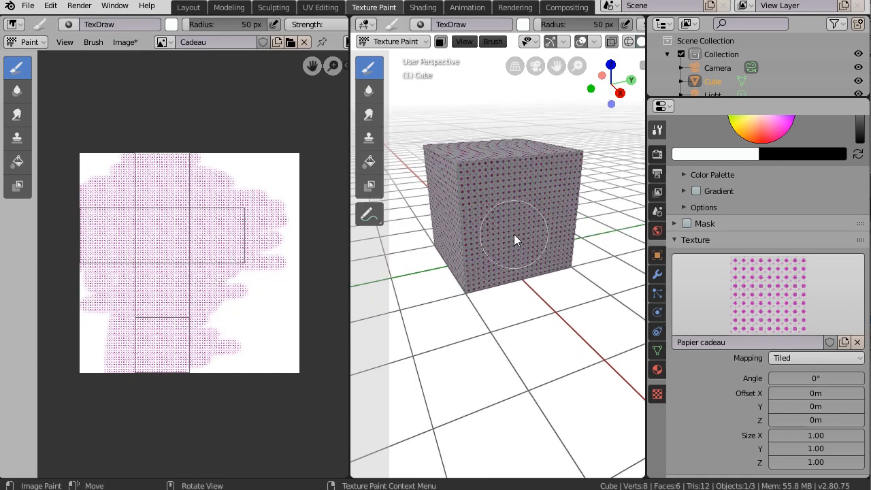
middle_drag(510, 238, 511, 257)
scroll(526, 284, down, 1)
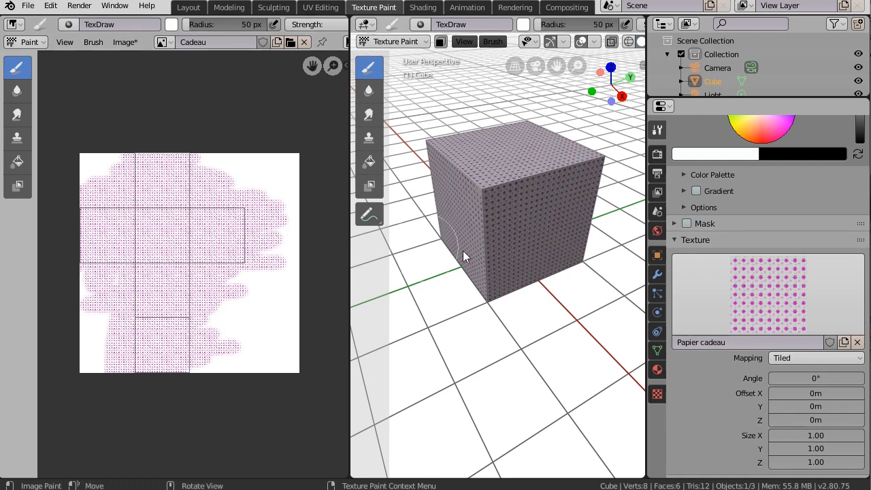
Set the brush radius to 128 px and paint the wrapping paper over all the cube's faces in the UV layout again
scroll(738, 211, up, 5)
scroll(744, 212, up, 2)
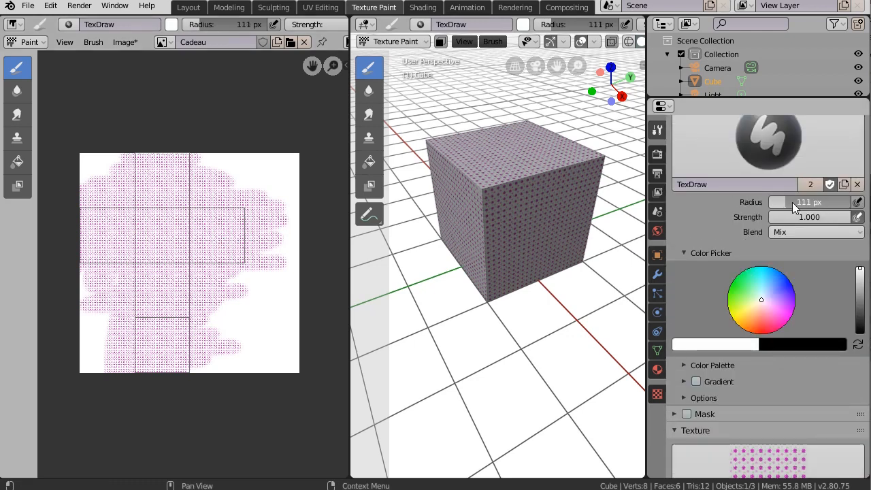
drag(792, 202, 795, 202)
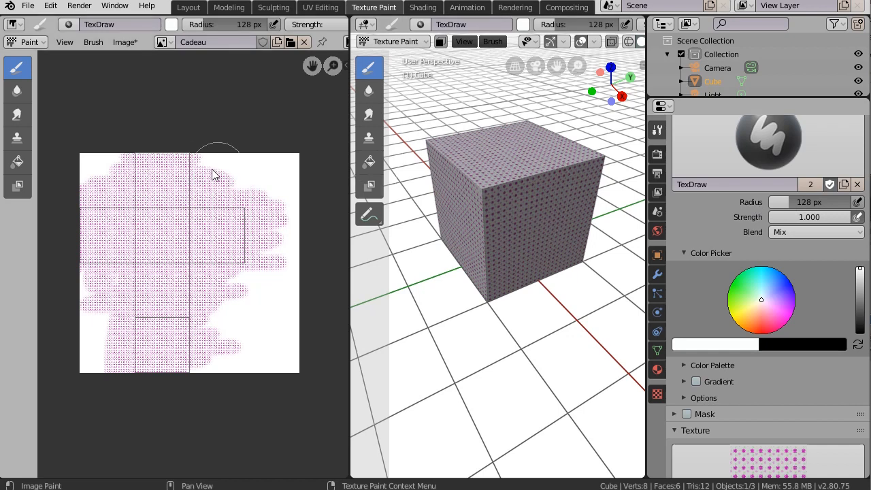
mouse_move(212, 175)
mouse_down()
mouse_move(196, 151)
mouse_move(140, 189)
mouse_move(161, 208)
mouse_move(208, 221)
mouse_move(155, 243)
mouse_move(245, 249)
mouse_move(128, 258)
mouse_move(177, 266)
mouse_move(118, 279)
mouse_move(113, 268)
mouse_move(175, 275)
mouse_move(157, 384)
mouse_move(136, 388)
mouse_move(121, 310)
mouse_move(211, 159)
mouse_up()
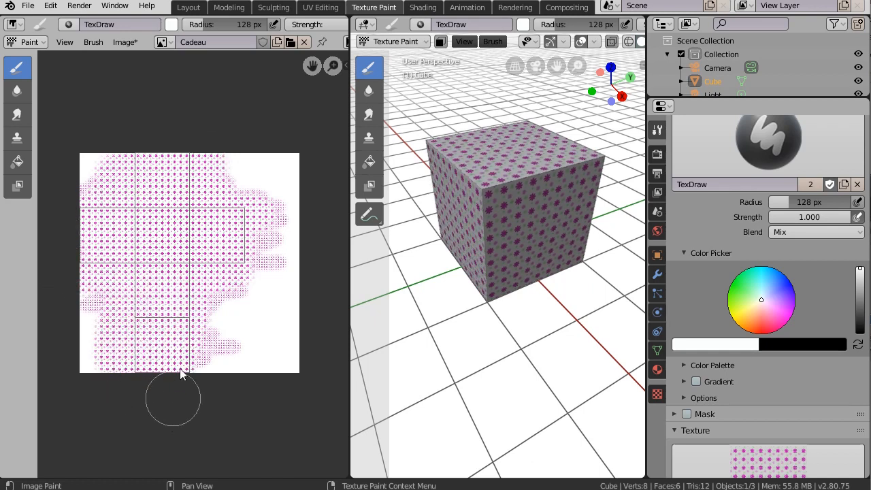
drag(182, 373, 204, 320)
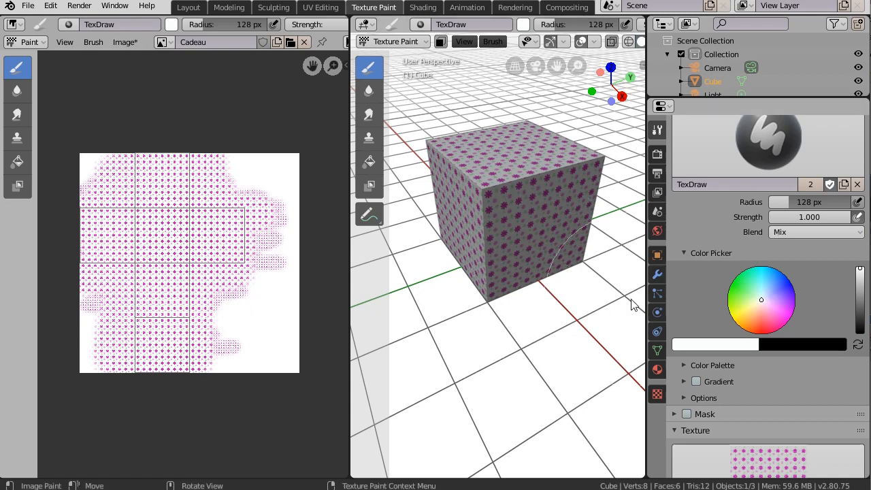
Change the brush texture's mapping to Stencil
scroll(791, 293, down, 7)
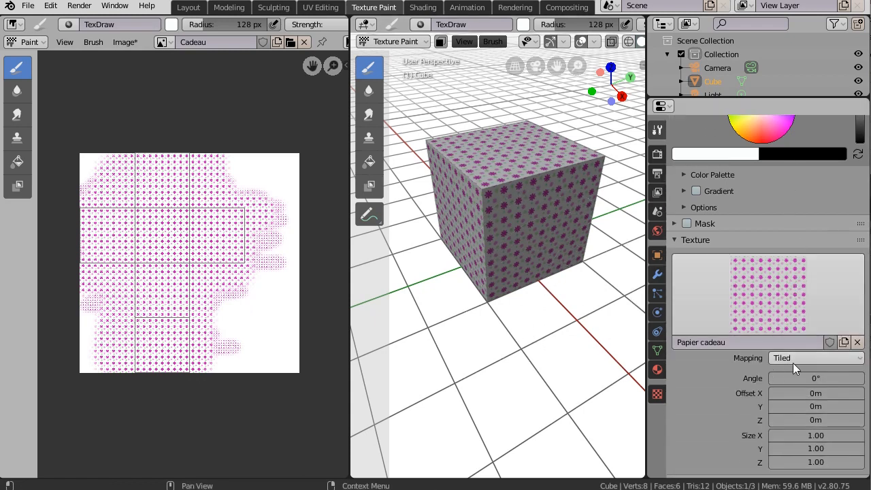
click(809, 360)
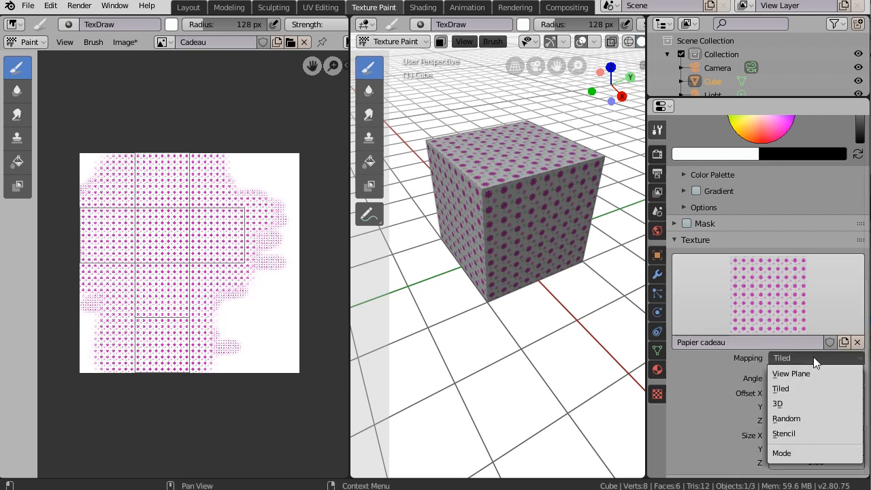
click(821, 359)
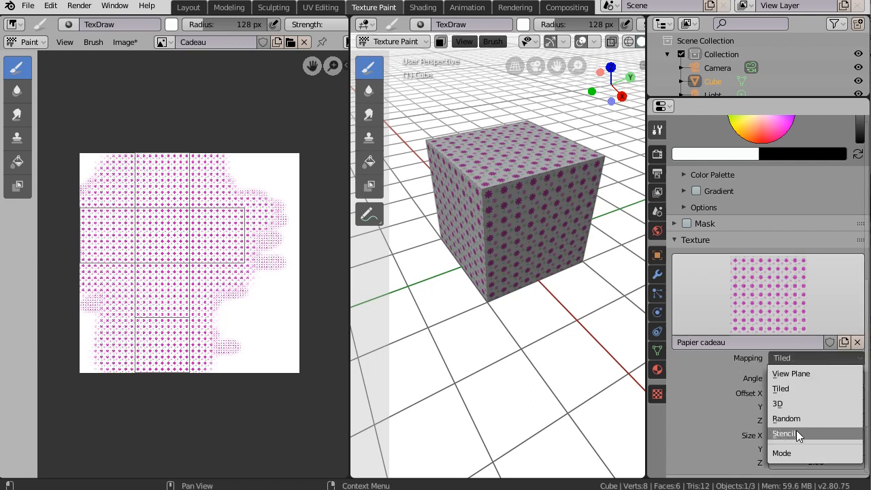
click(812, 357)
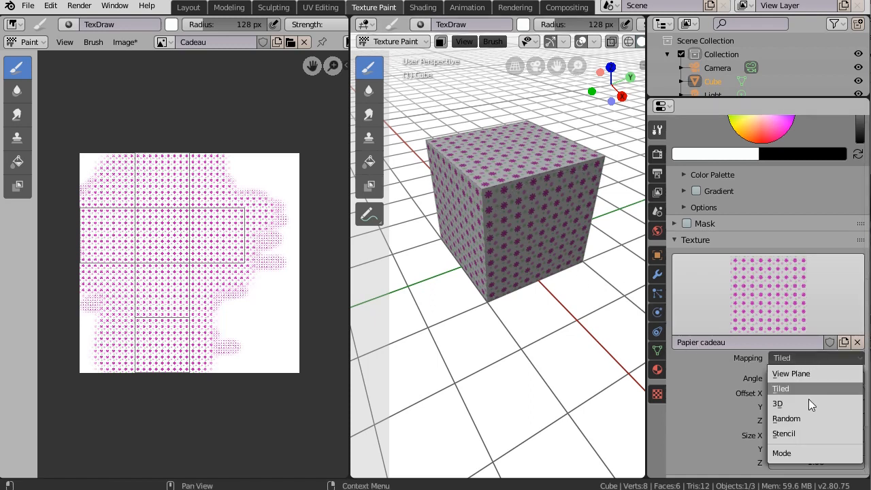
click(804, 433)
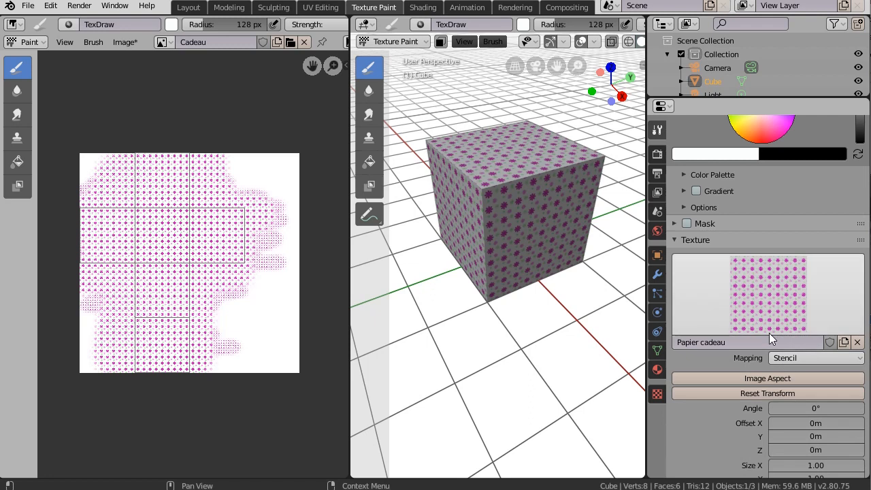
Switch the brush texture to "Noeud" and shrink the bow stencil in the 3D view to smaller than the cube
click(772, 284)
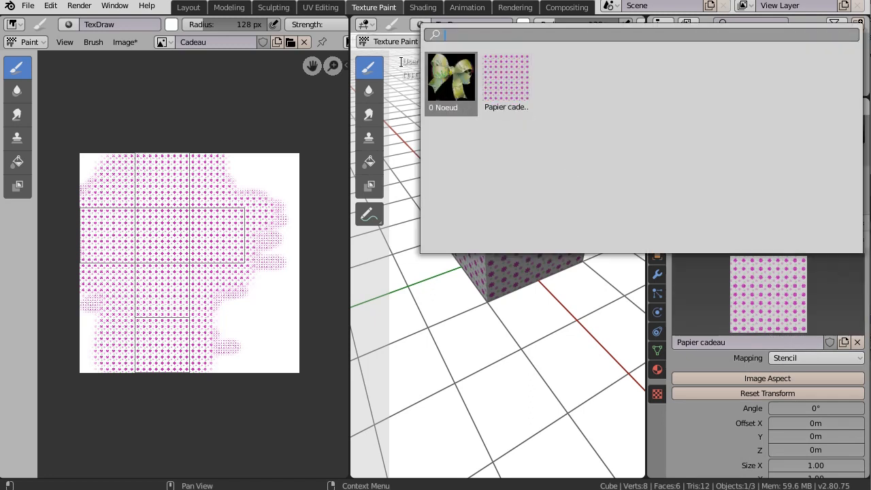
click(441, 84)
scroll(452, 95, down, 3)
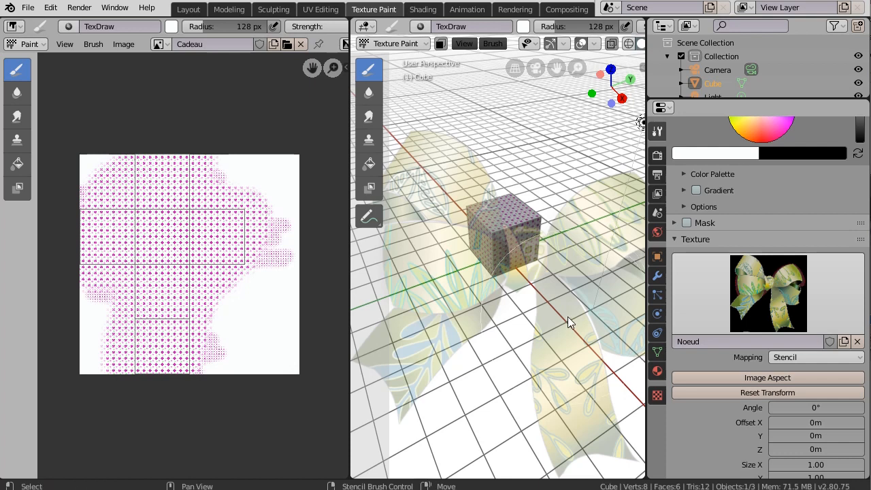
mouse_move(567, 317)
shift+right_down()
mouse_move(531, 272)
mouse_move(533, 315)
shift+right_up()
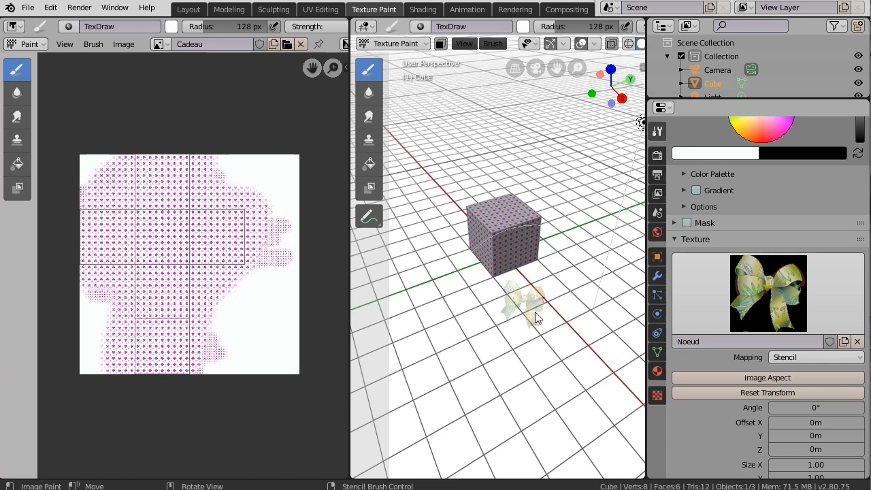
Position the bow stencil over the cube's top face, seen from above, and paint the bow onto it
right_drag(528, 296, 513, 228)
scroll(509, 219, up, 6)
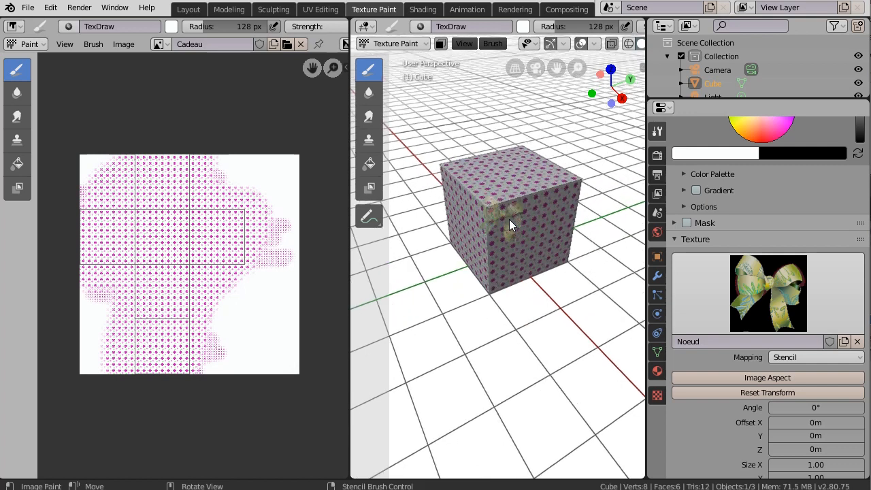
scroll(509, 237, down, 4)
middle_drag(509, 238, 531, 310)
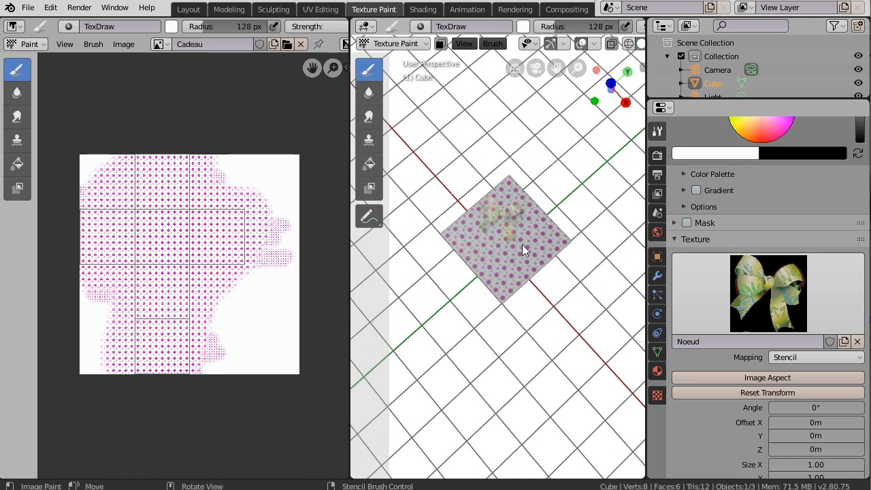
right_drag(511, 231, 516, 233)
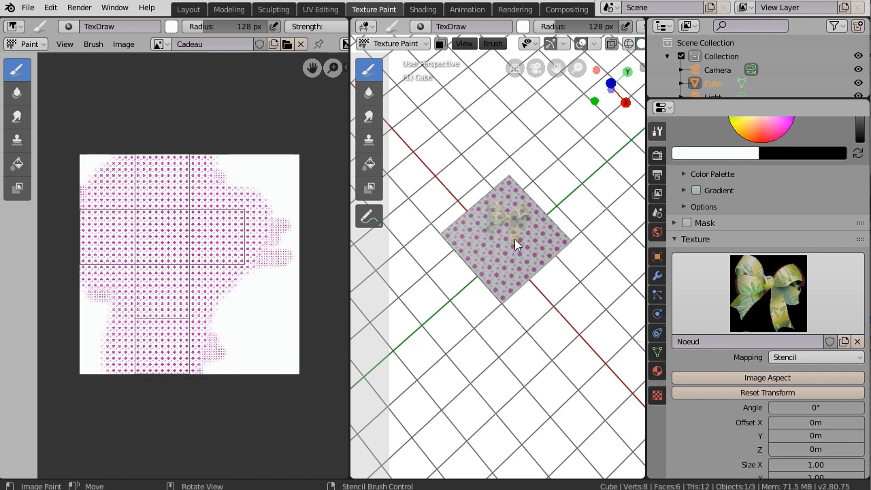
mouse_move(511, 240)
mouse_down()
mouse_move(522, 217)
mouse_move(504, 234)
mouse_up()
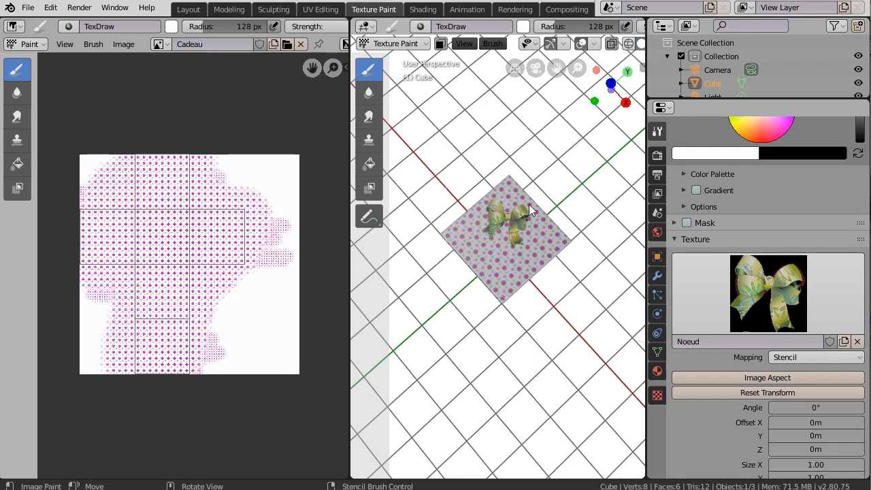
drag(516, 247, 534, 265)
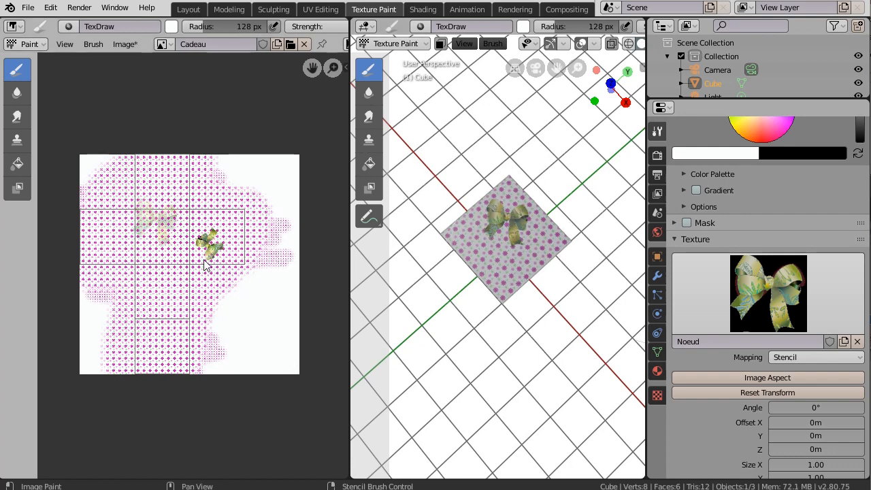
Move the bow stencil onto a side face of the cube, set its angle to 28.2° and paint the bow there
middle_drag(539, 368, 486, 320)
mouse_move(512, 278)
middle_down()
mouse_move(507, 329)
mouse_move(513, 248)
mouse_move(514, 280)
mouse_move(482, 265)
middle_up()
right_drag(503, 227, 467, 196)
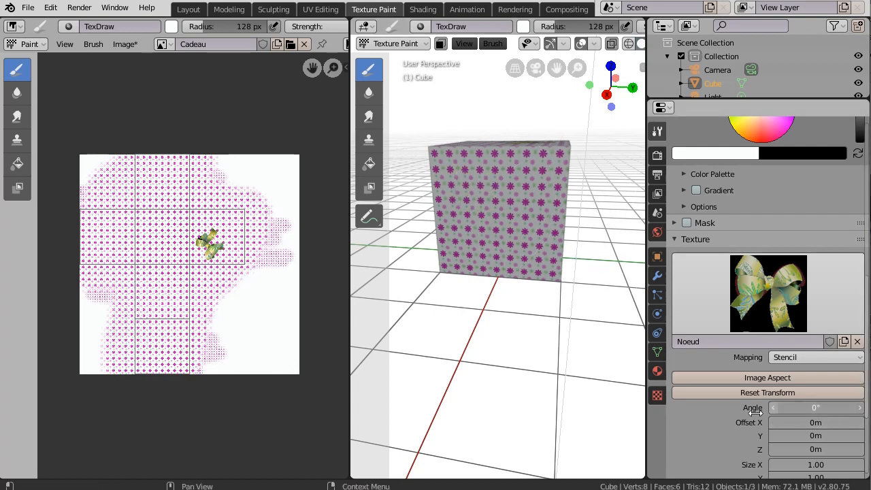
drag(802, 408, 70, 403)
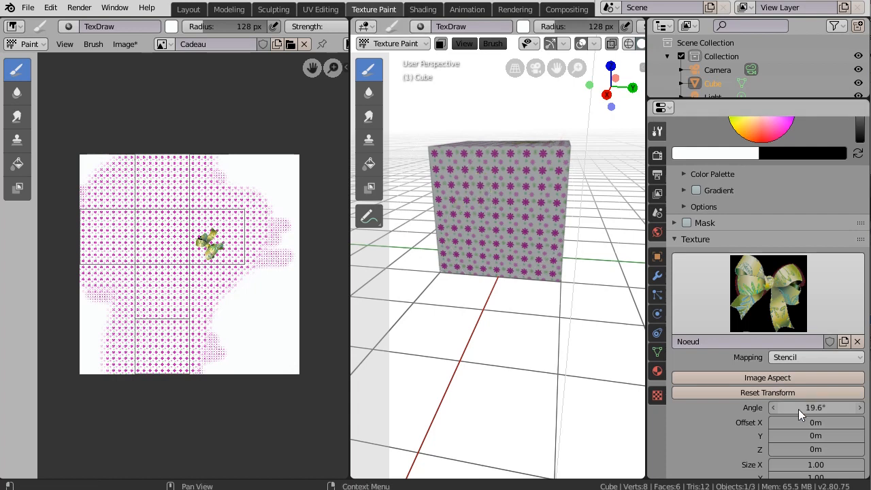
drag(798, 409, 826, 409)
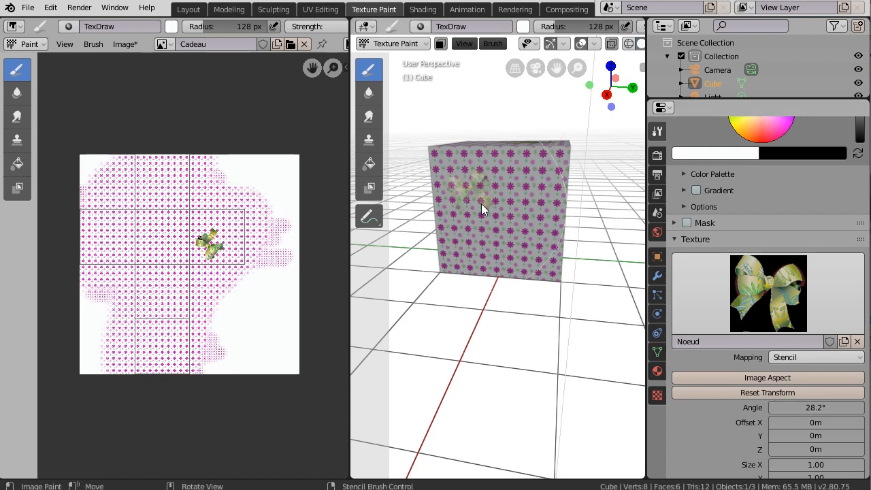
mouse_move(481, 203)
mouse_down()
mouse_move(461, 193)
mouse_move(467, 196)
mouse_move(460, 167)
mouse_move(455, 200)
mouse_move(492, 184)
mouse_move(564, 311)
mouse_up()
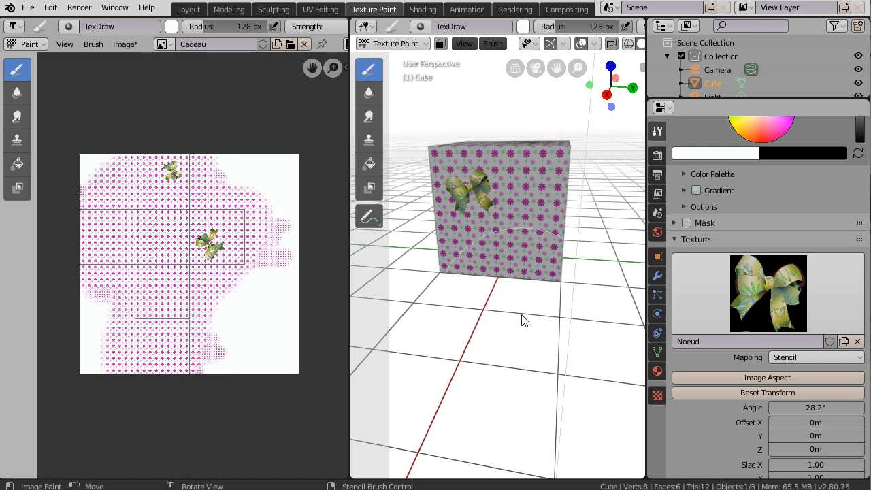
Paint the bow directly onto the flat Cadeau image, in the UV square just below the layout's central square, and check the cube
middle_drag(522, 319, 560, 287)
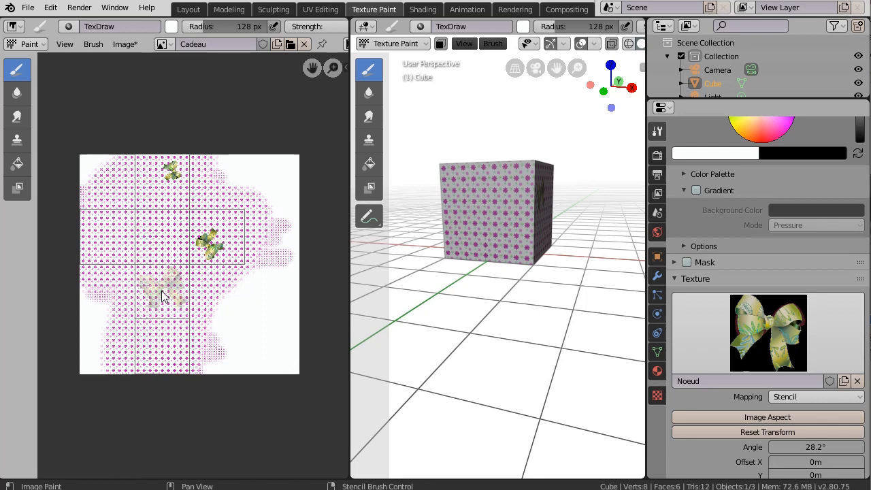
mouse_move(160, 298)
mouse_down()
mouse_move(139, 291)
mouse_move(142, 303)
mouse_up()
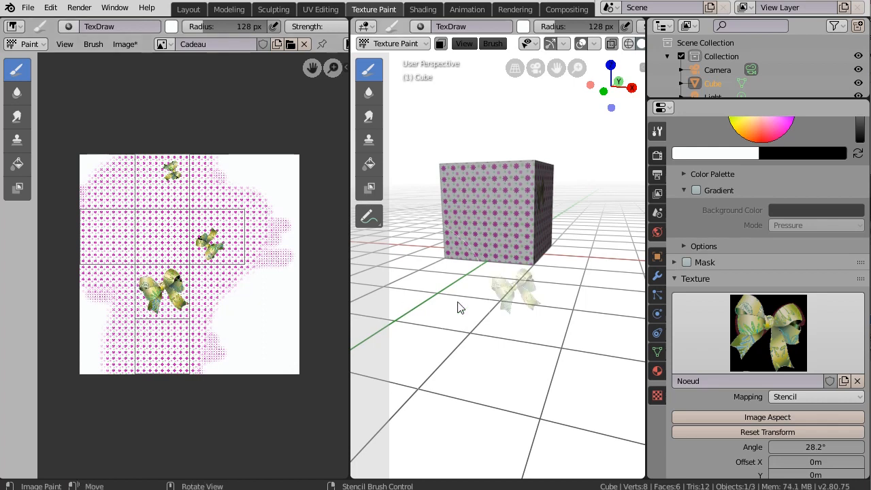
drag(461, 305, 443, 296)
mouse_move(443, 295)
middle_down()
mouse_move(575, 330)
mouse_move(626, 332)
mouse_move(630, 304)
middle_up()
middle_drag(571, 320, 418, 359)
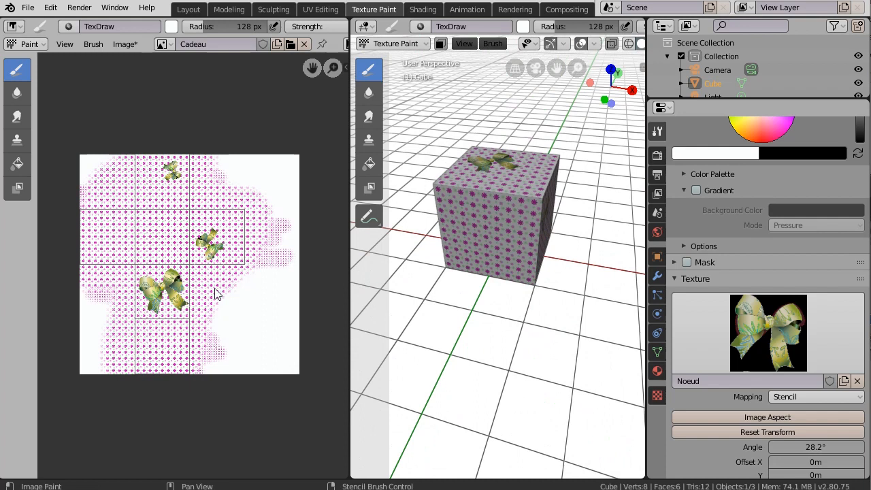
middle_drag(518, 305, 505, 306)
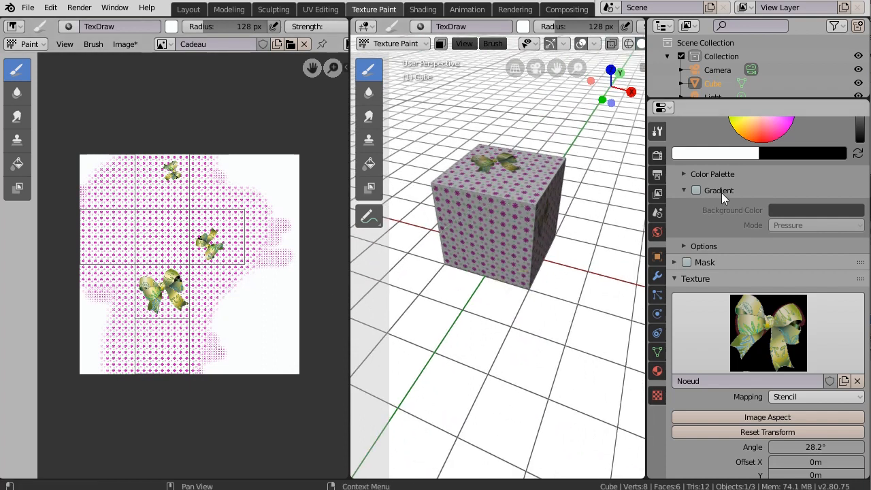
Change the brush colour from the colour wheel to a bright light blue
scroll(722, 195, up, 3)
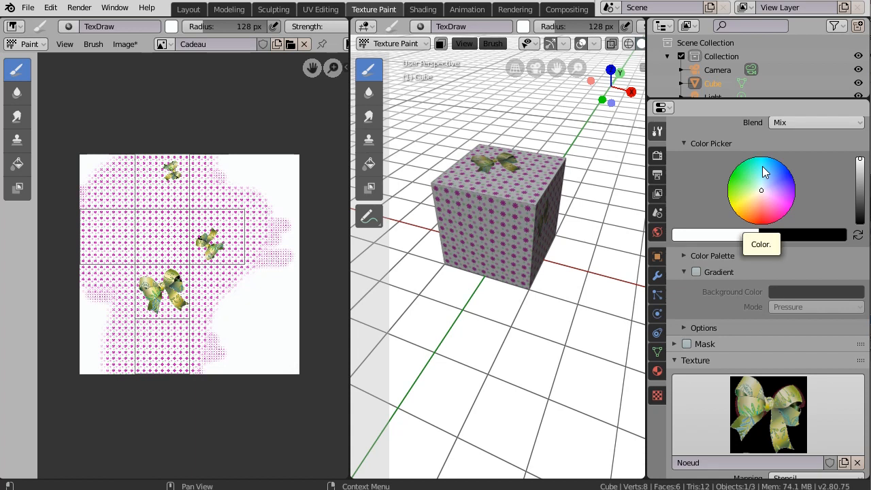
click(764, 163)
drag(764, 164, 770, 163)
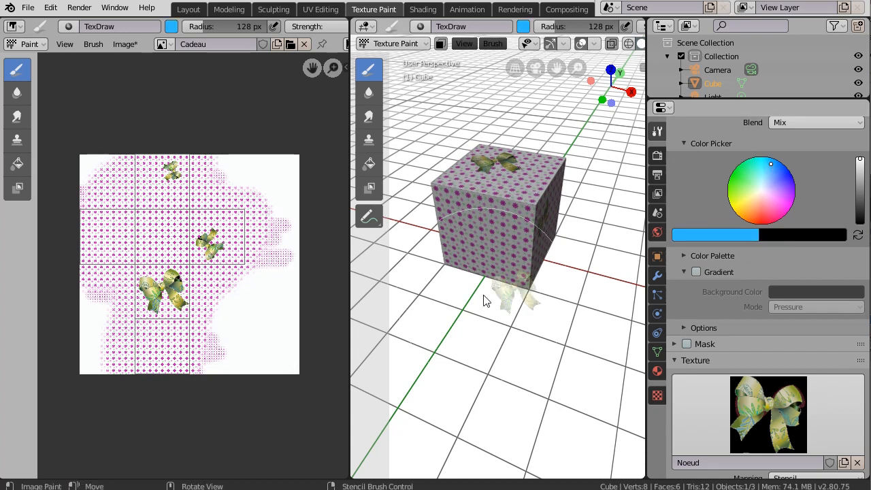
Move the bow stencil onto the cube's undecorated front side face and paint a blue-tinted bow there
middle_drag(510, 340, 520, 324)
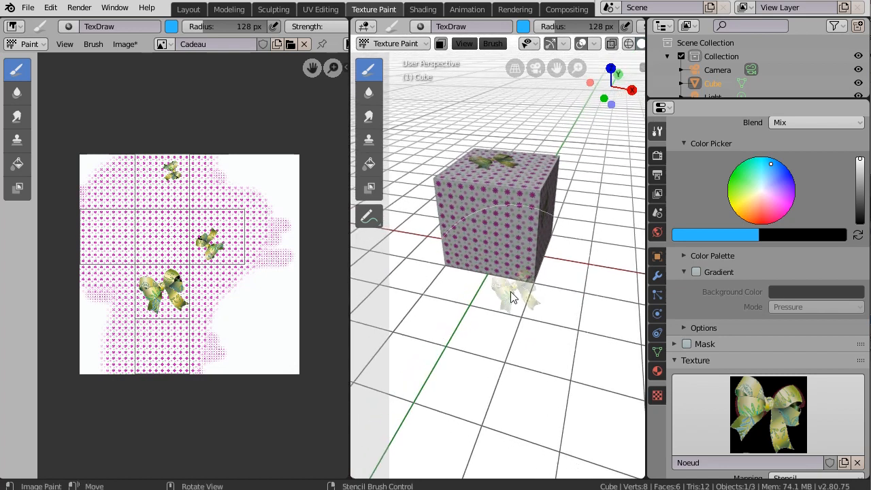
right_drag(511, 292, 490, 237)
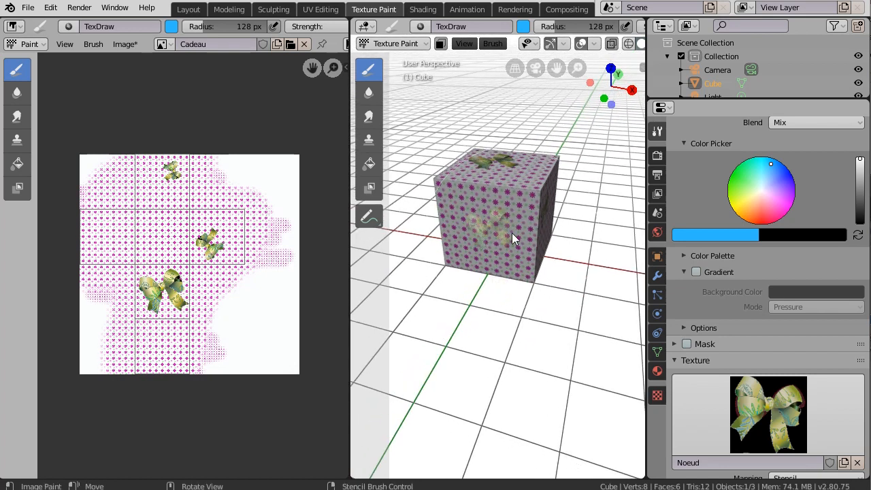
drag(511, 233, 474, 249)
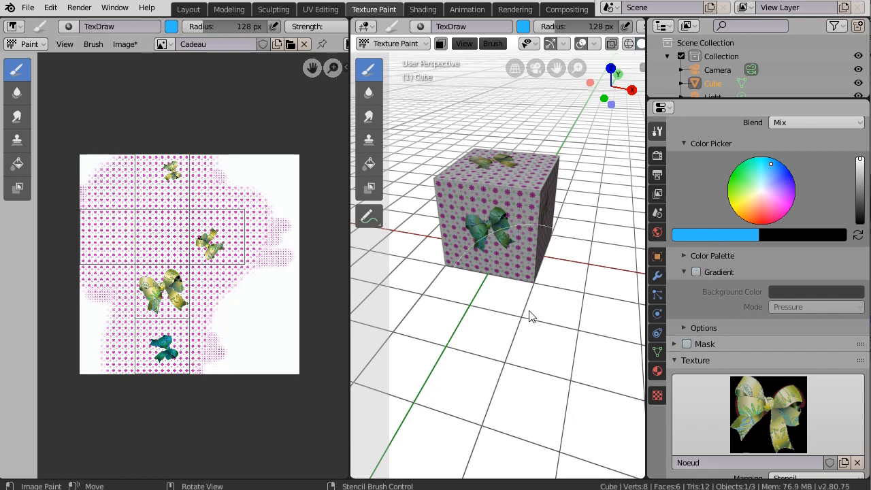
mouse_move(537, 313)
middle_down()
mouse_move(550, 331)
mouse_move(485, 330)
middle_up()
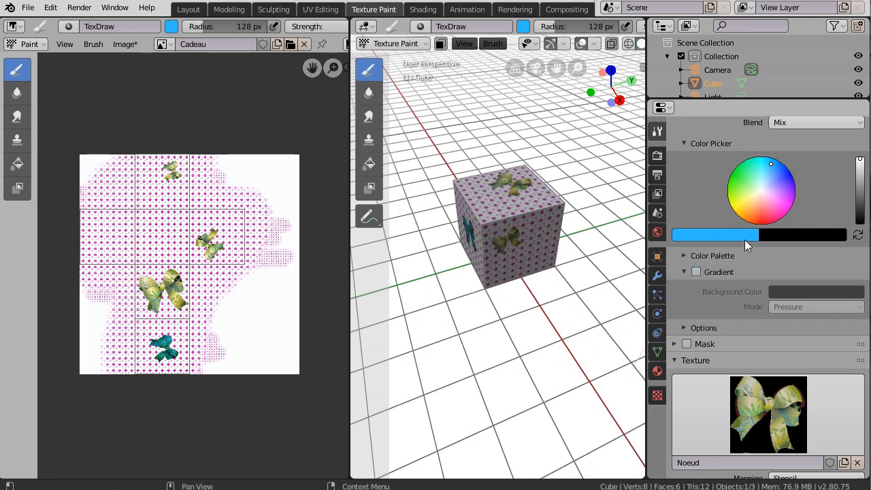
Remove the "Noeud" texture from the TexDraw brush and set the brush radius to 30 px
click(858, 463)
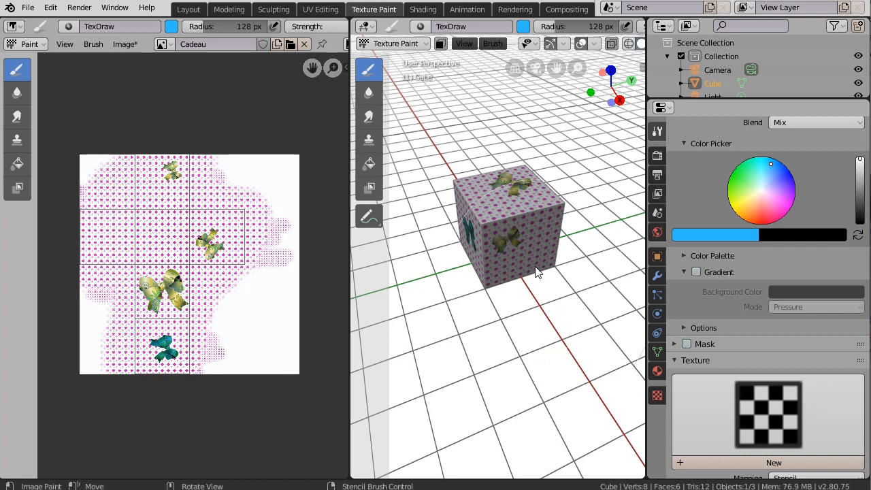
scroll(712, 182, up, 5)
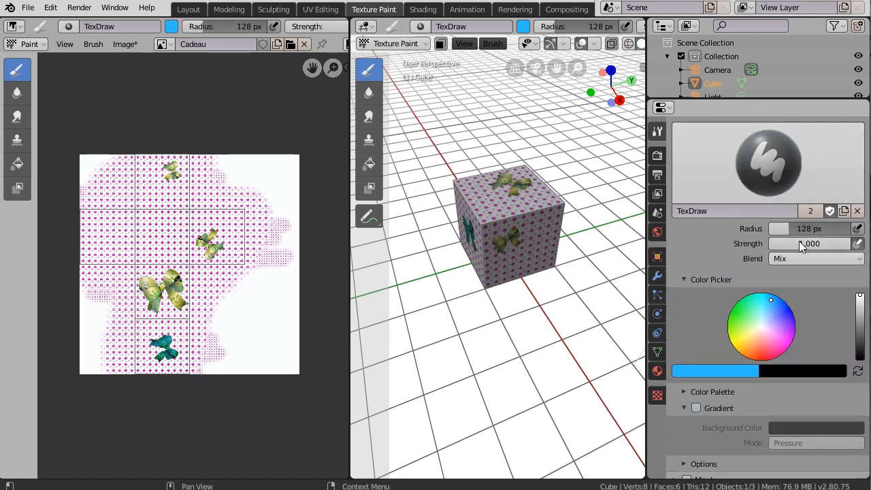
drag(784, 228, 766, 230)
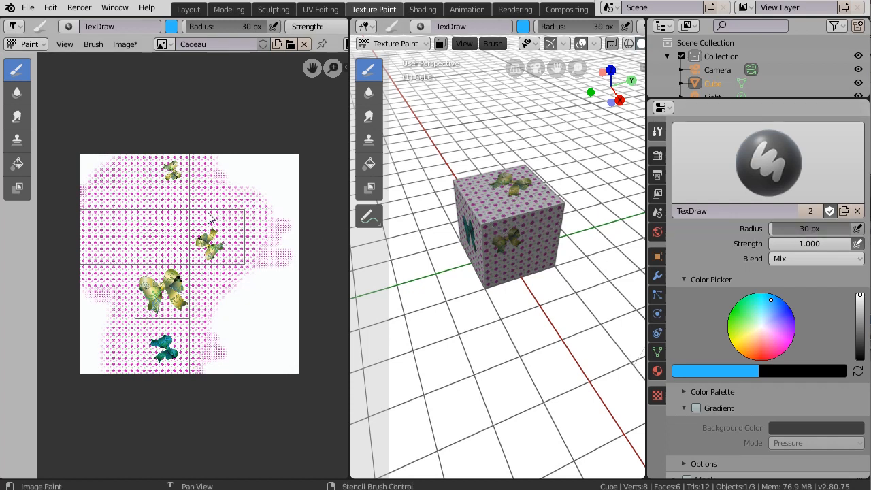
Paint a freehand plain blue stroke across the flat Cadeau image and undo it
mouse_move(208, 196)
mouse_down()
mouse_move(123, 217)
mouse_move(156, 239)
mouse_move(113, 251)
mouse_move(94, 243)
mouse_up()
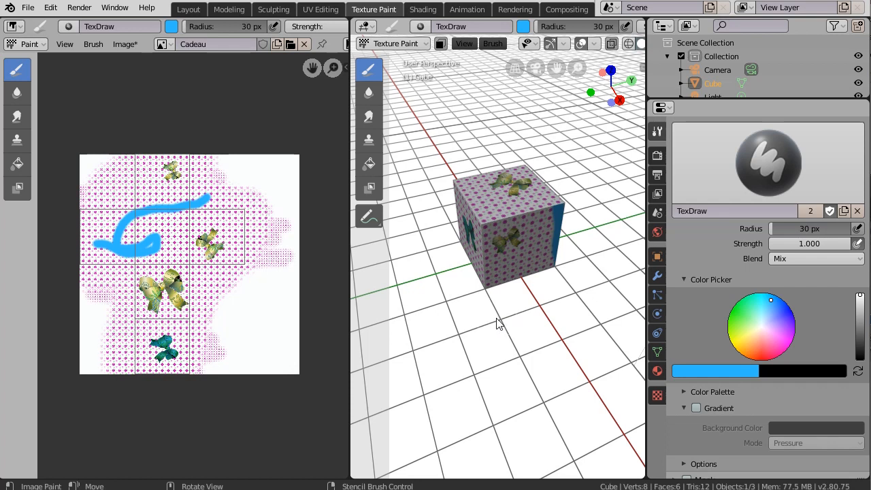
key(ctrl+z)
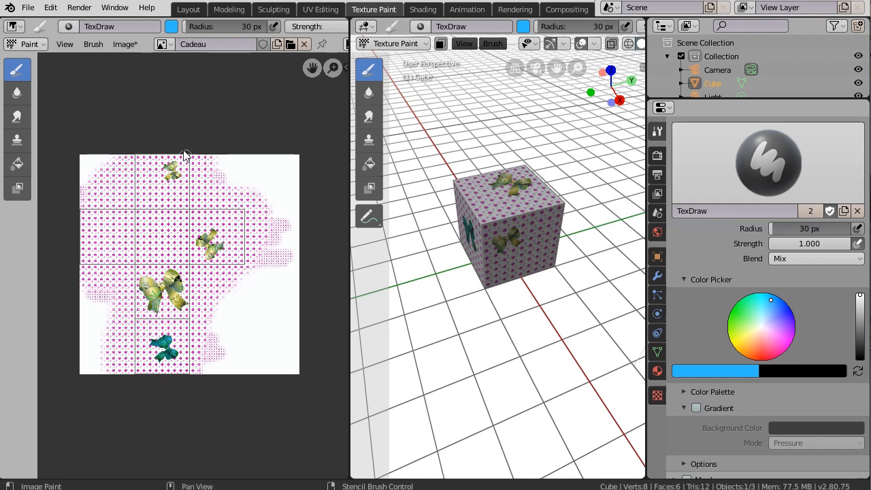
Save the painted Cadeau image to its existing file
click(126, 45)
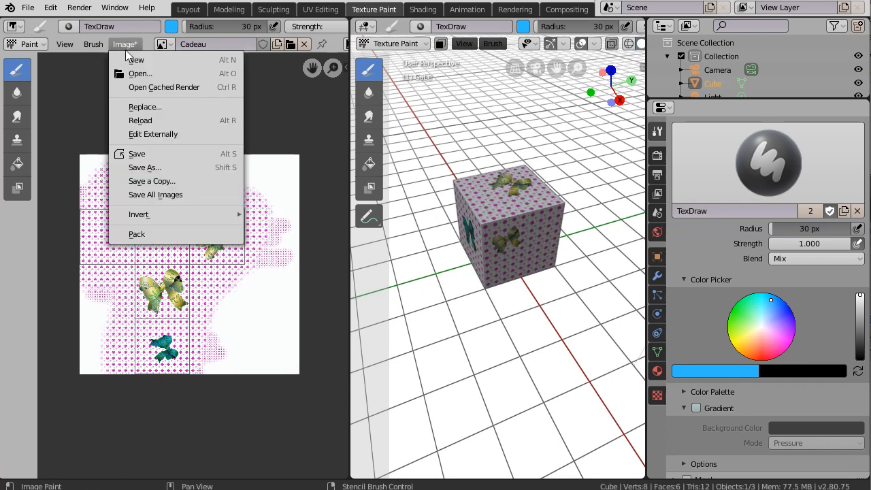
click(135, 155)
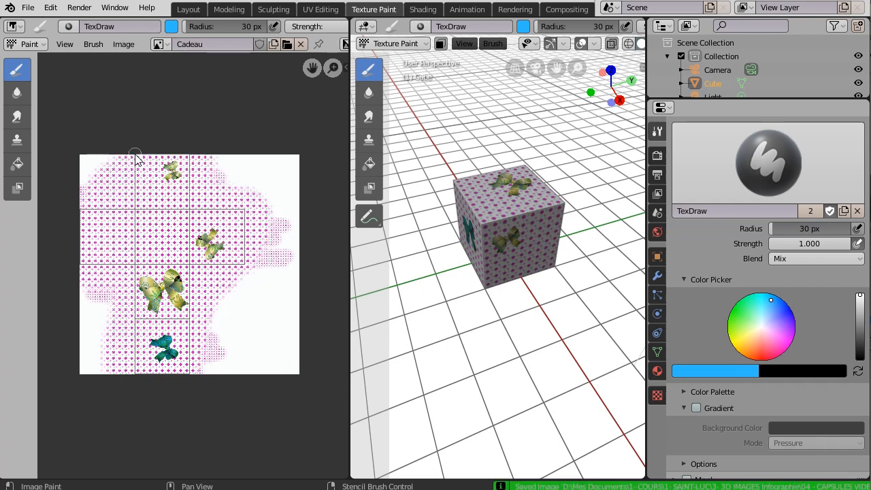
click(124, 44)
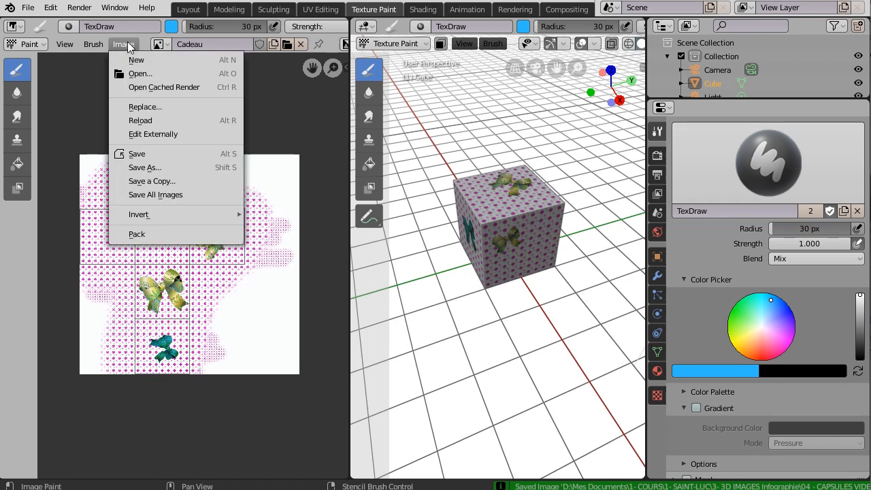
click(128, 45)
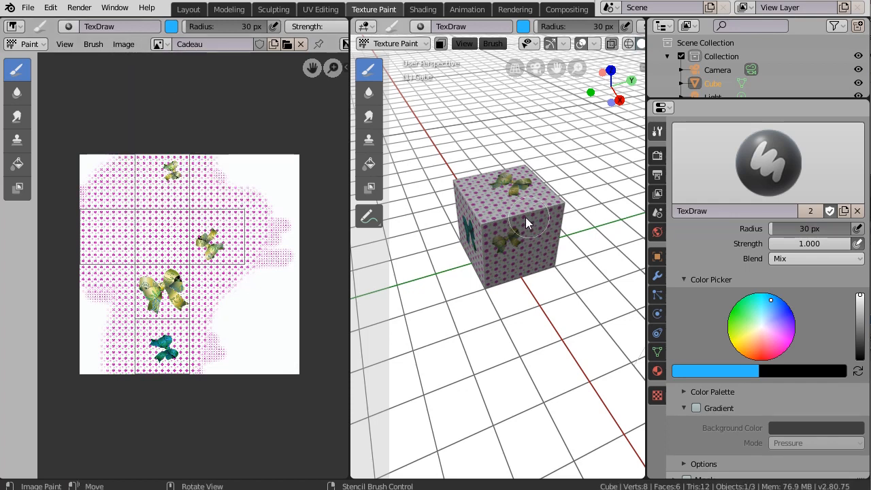
Show the cube's material settings to examine the image used as its Base Color
click(657, 370)
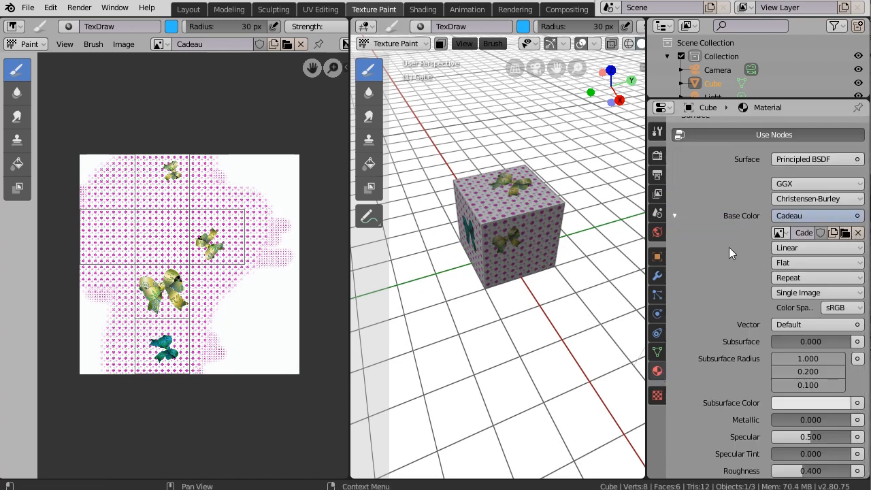